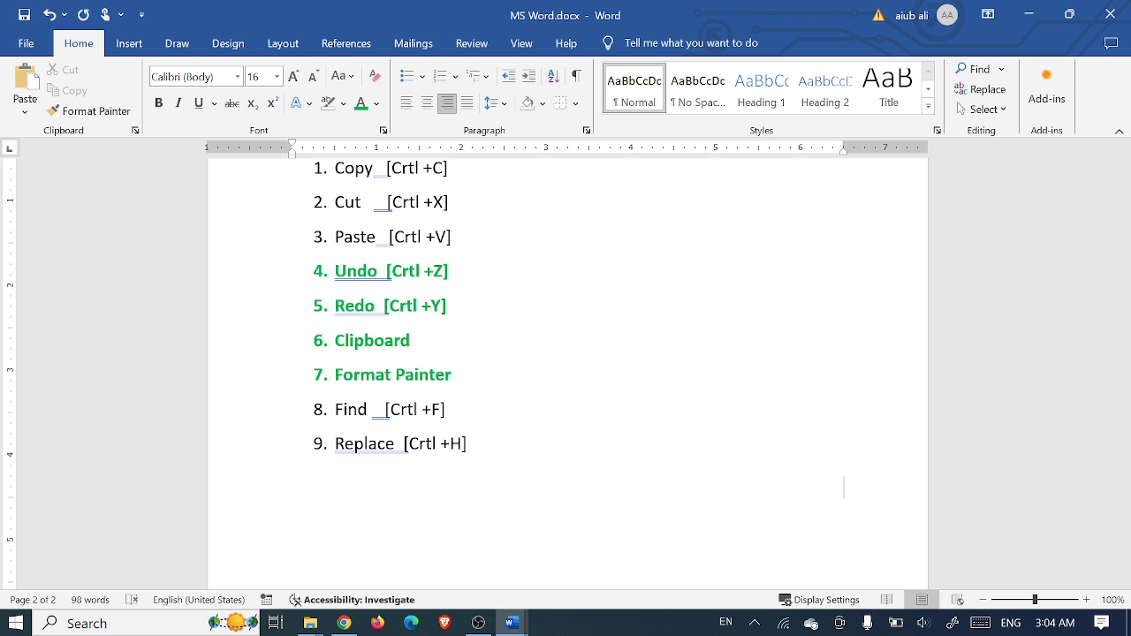
- Select, then deselect, the Undo, Redo, Clipboard and Format Painter lines in the list
scroll(844, 486, "up", 1)
scroll(843, 495, "down", 1)
scroll(631, 467, "down", 1)
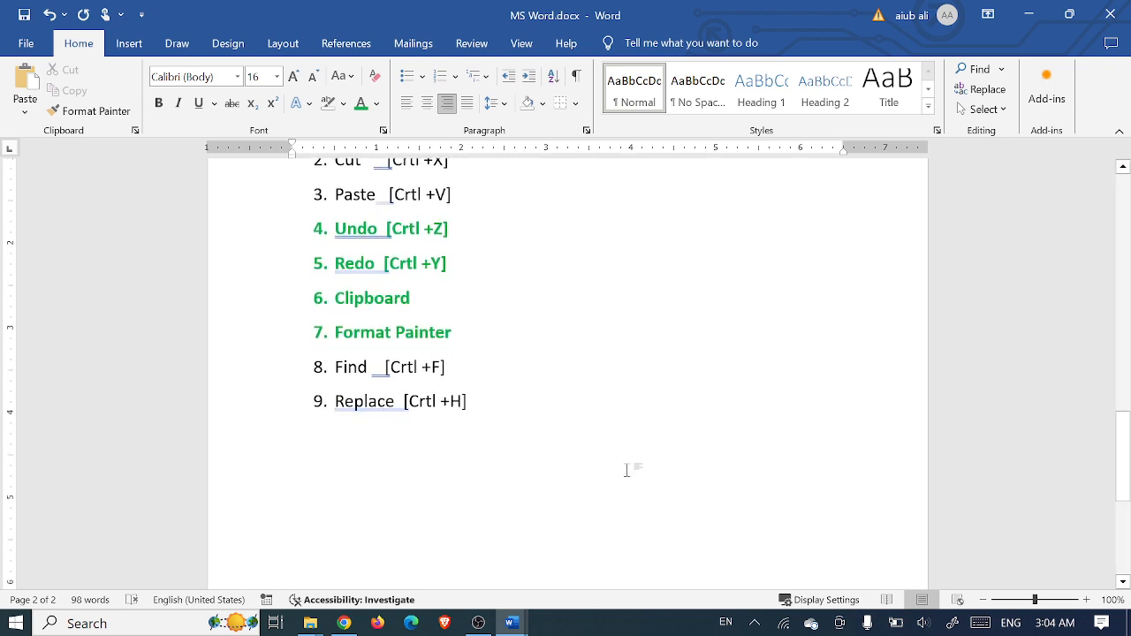
scroll(561, 450, "up", 1)
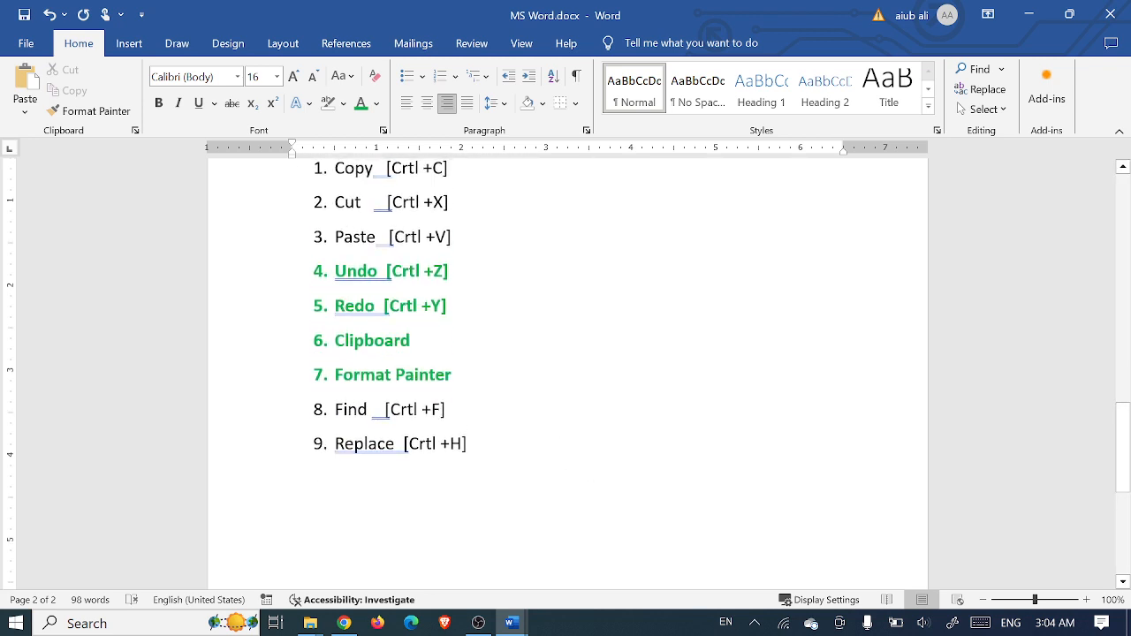
left_click_drag(453, 375, 335, 270)
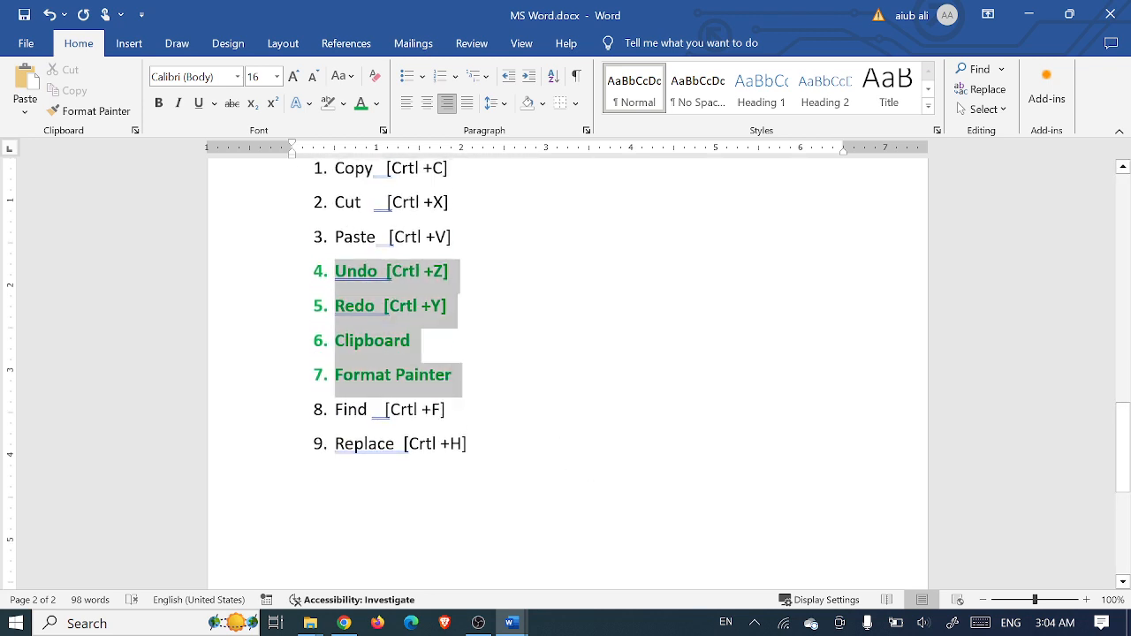
left_click(451, 311)
left_click_drag(454, 376, 335, 343)
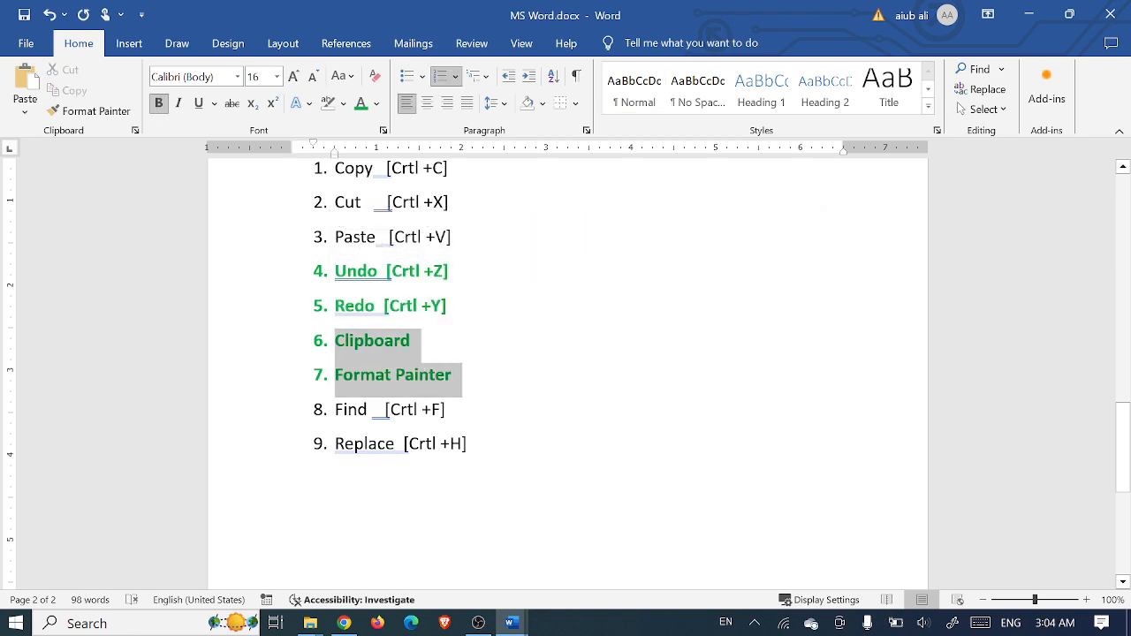
left_click(453, 376)
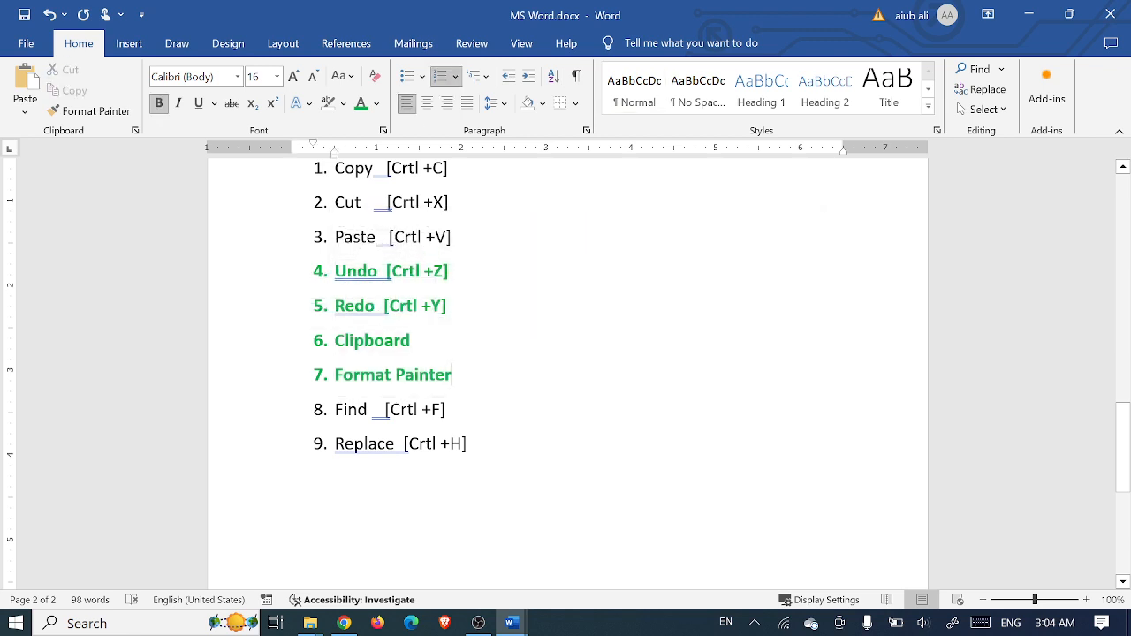
left_click_drag(458, 309, 334, 267)
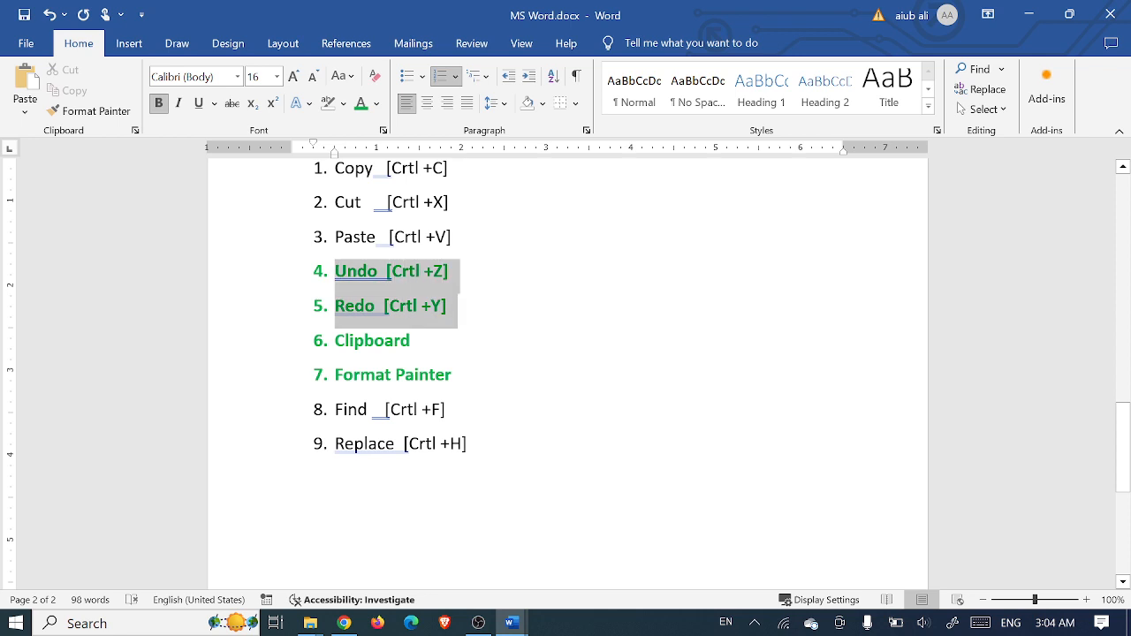
left_click(468, 309)
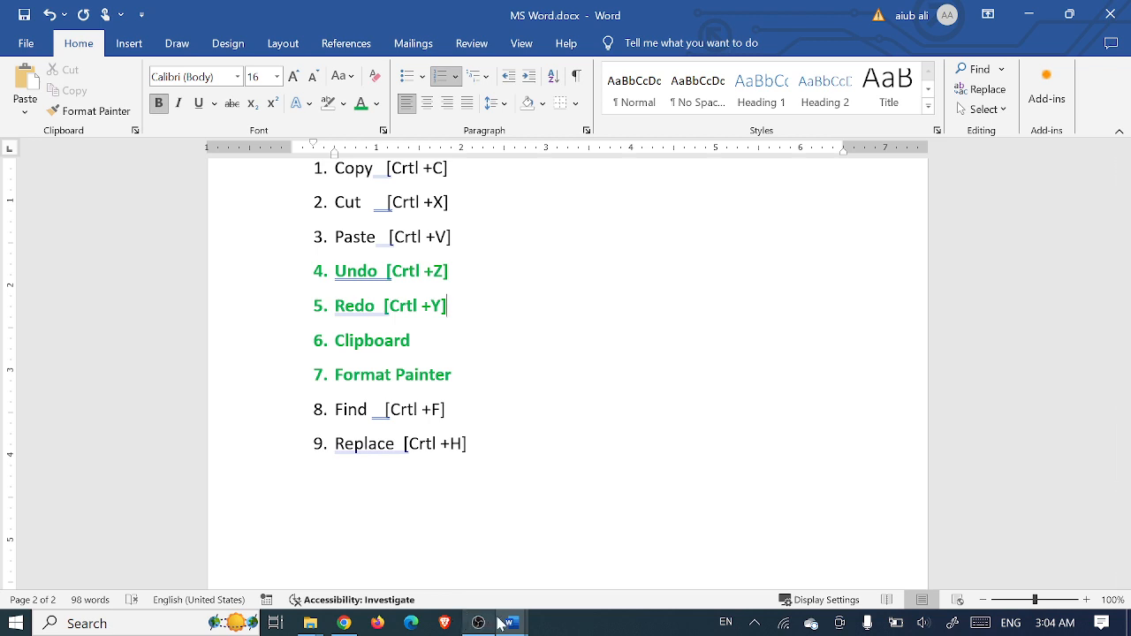
- Switch to Practice.docx and select the whole 'Click Insert' paragraph
mouse_move(501, 624)
left_click(583, 545)
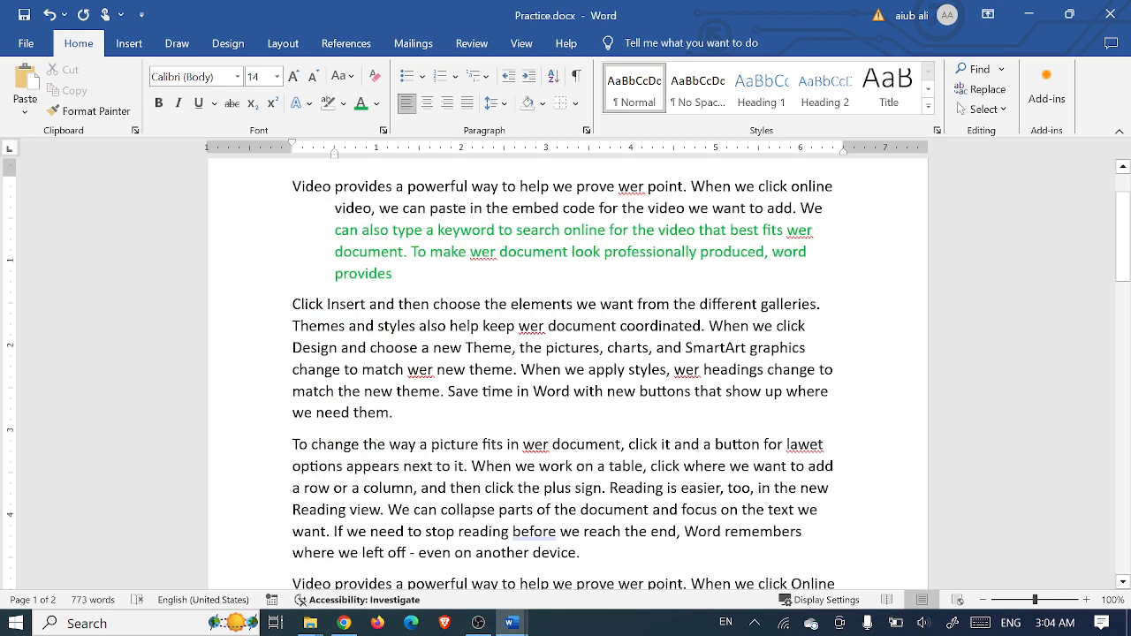
left_click(458, 326)
left_click_drag(394, 413, 293, 303)
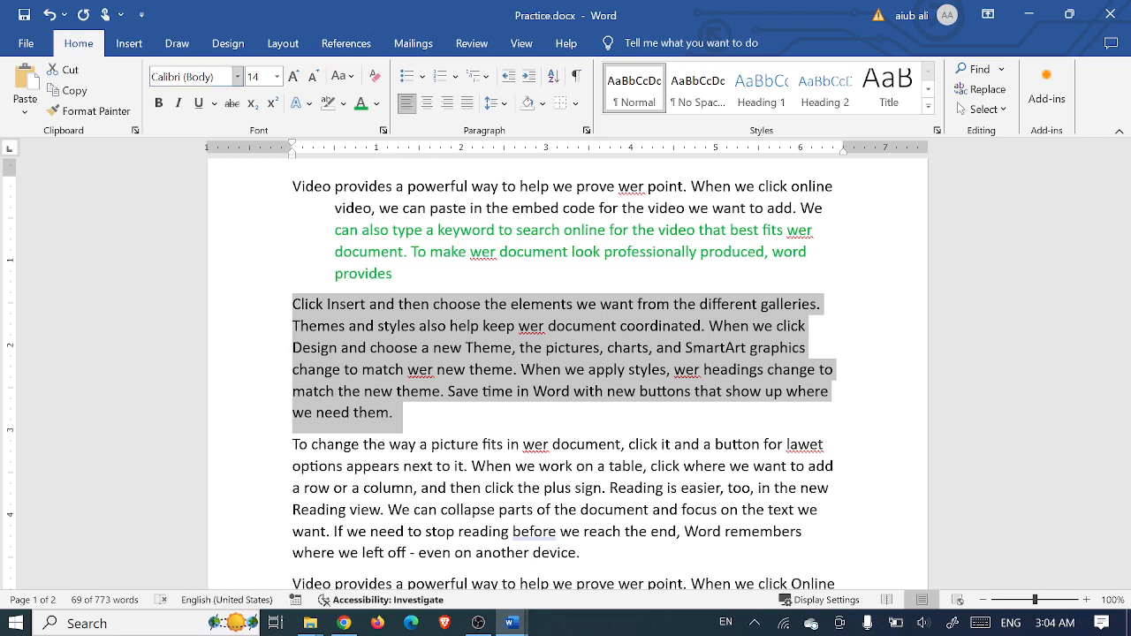
- Make the 'Click Insert' paragraph bold and italic, then undo both changes
left_click(159, 102)
left_click(178, 104)
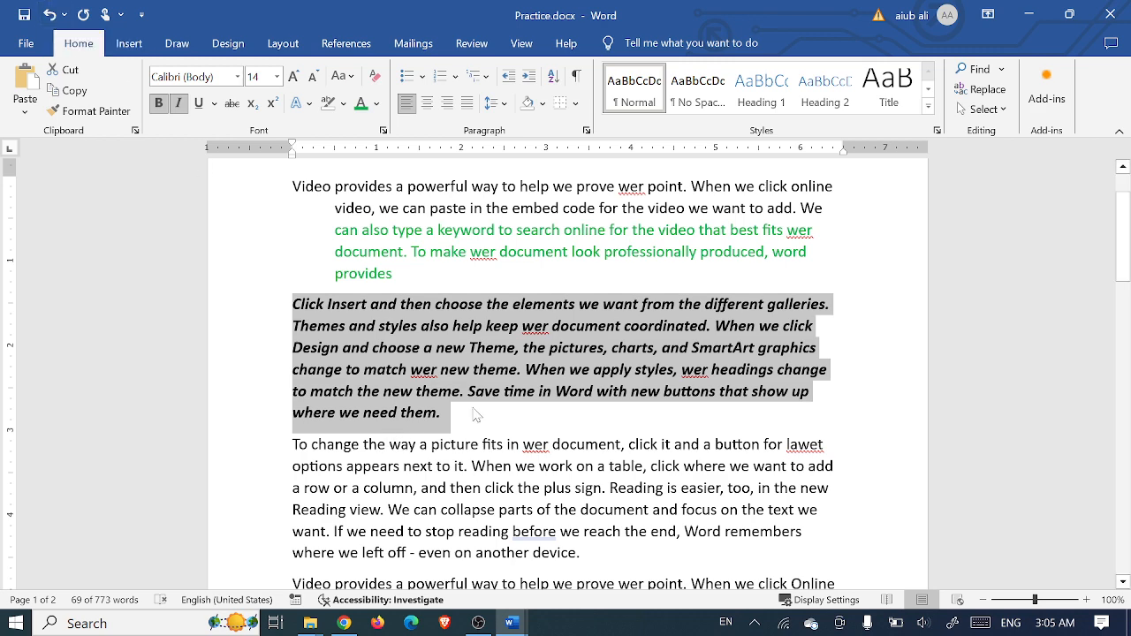
key("ctrl+z")
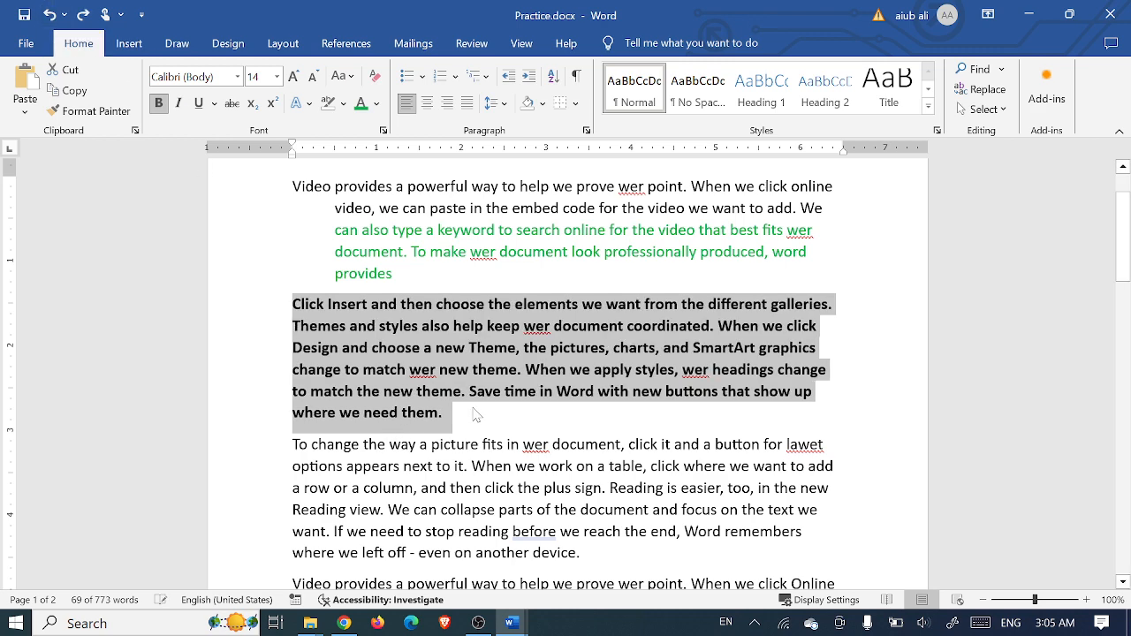
key("ctrl+z")
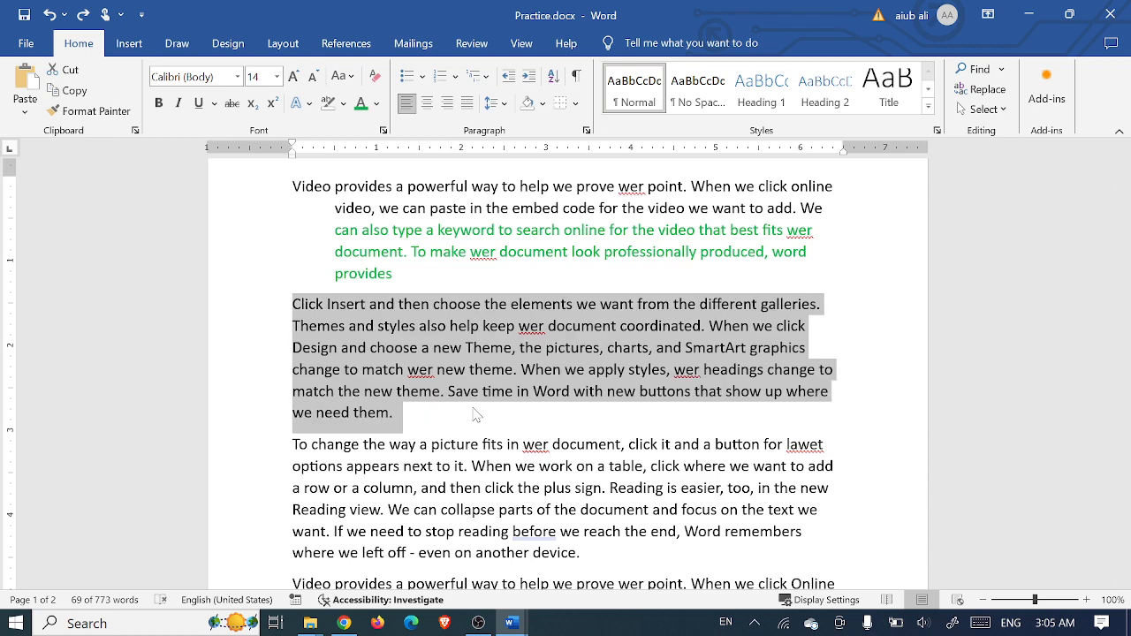
- Toggle bold and italic on the 'Click Insert' paragraph, remove them, then reapply both with Ctrl+B and Ctrl+I
left_click(160, 105)
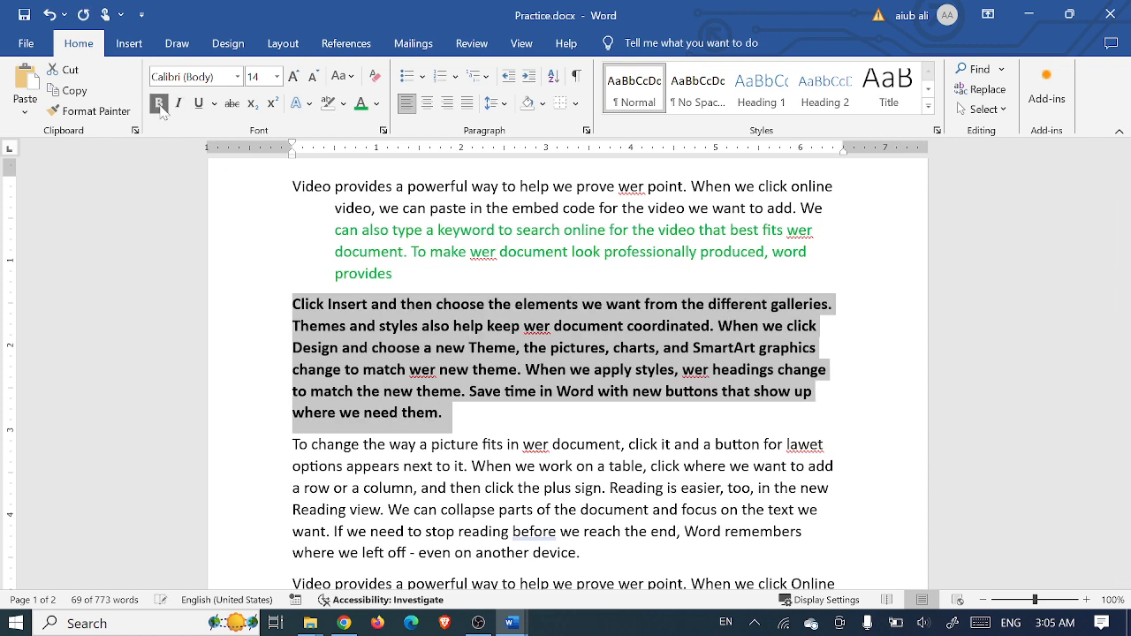
left_click(179, 103)
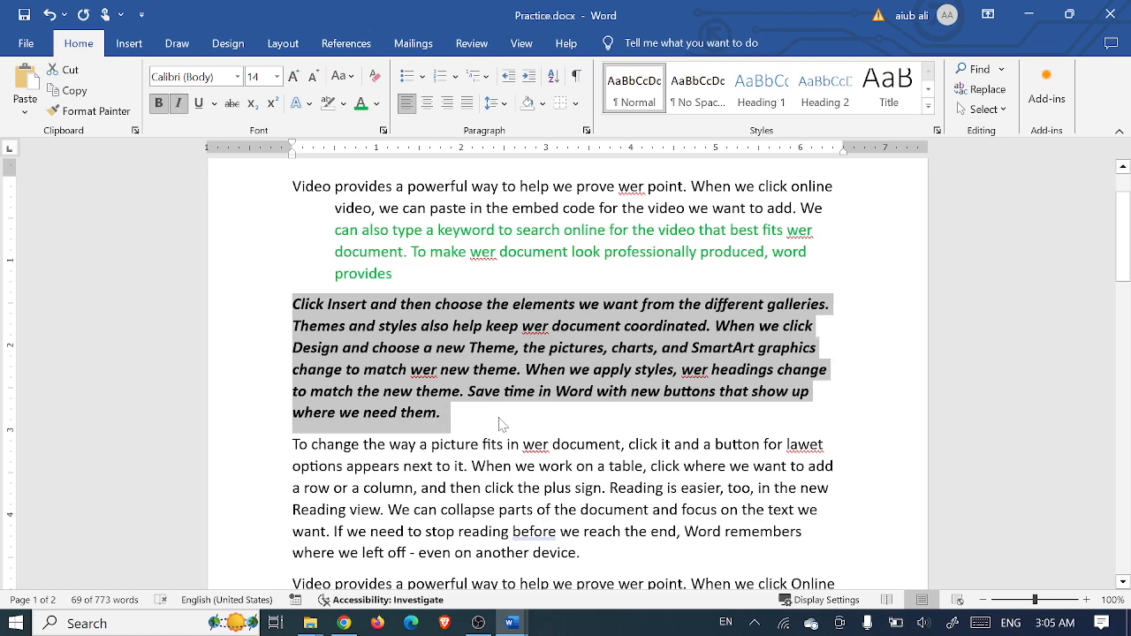
key("ctrl+i")
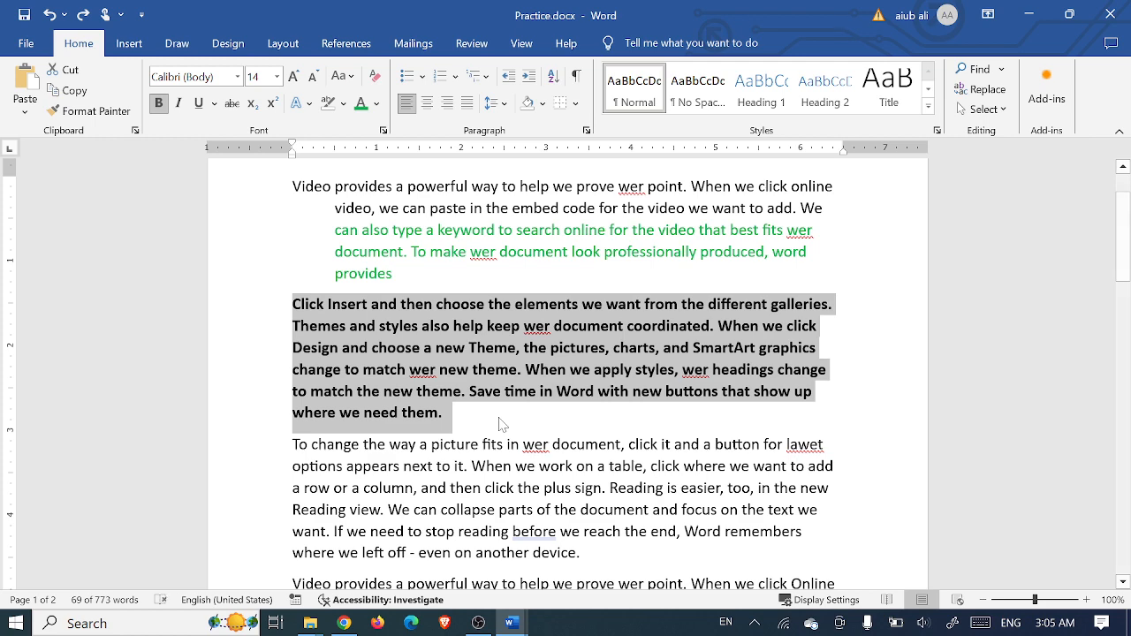
key("ctrl+b")
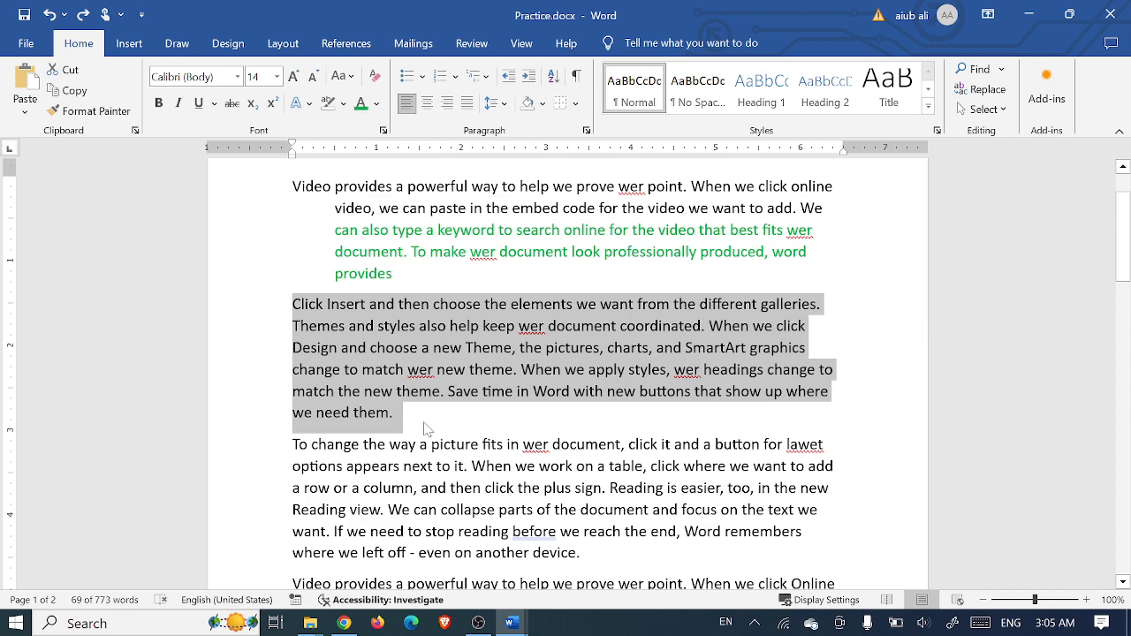
key("ctrl+b")
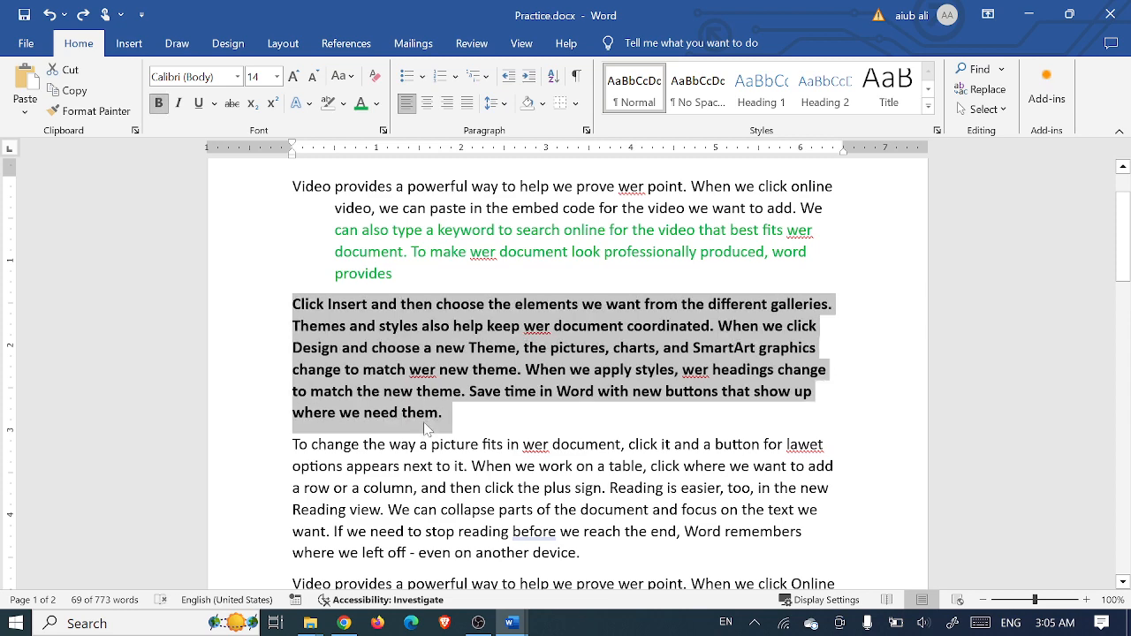
key("ctrl+i")
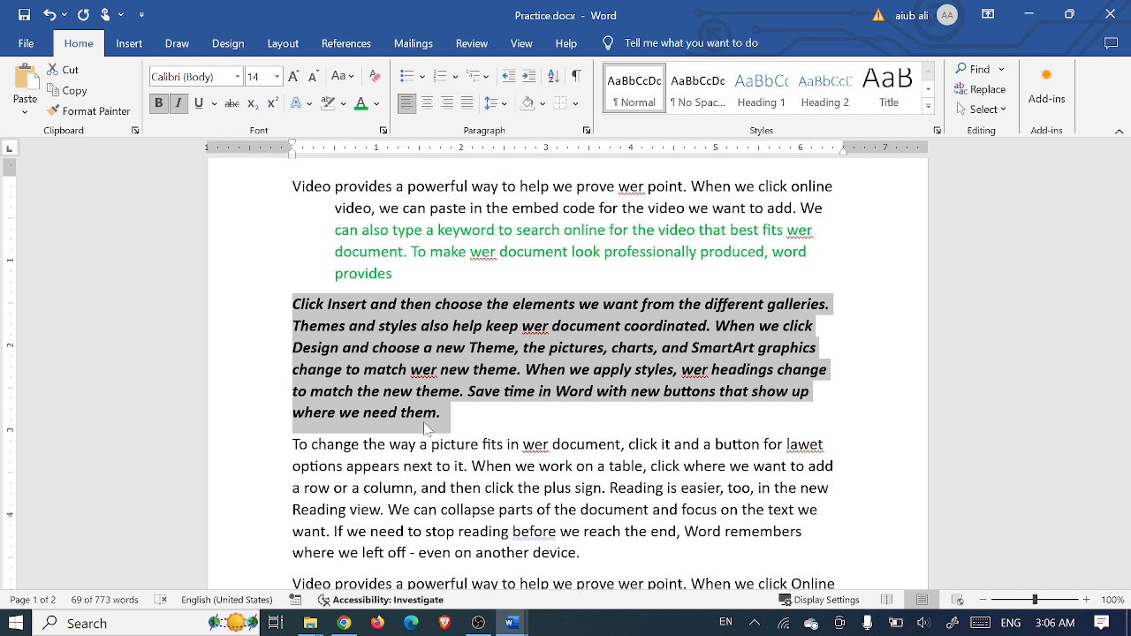
- Give the text from 'Click' to 'Design and choose' a single underline and green font colour
right_click(425, 428)
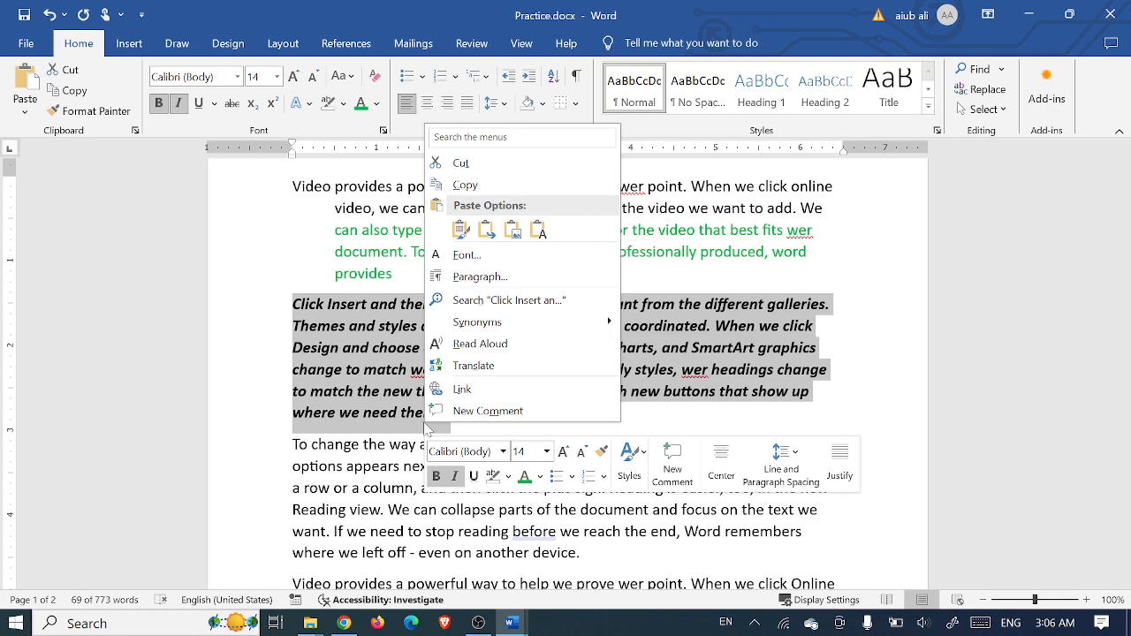
left_click(718, 404)
left_click(461, 422)
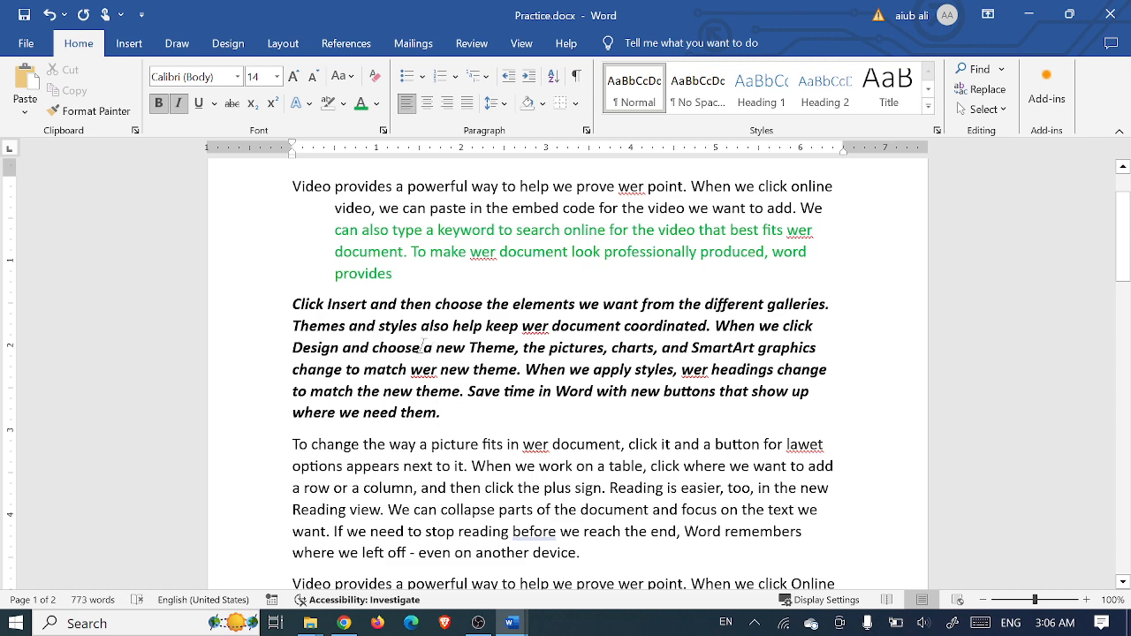
left_click_drag(423, 347, 276, 294)
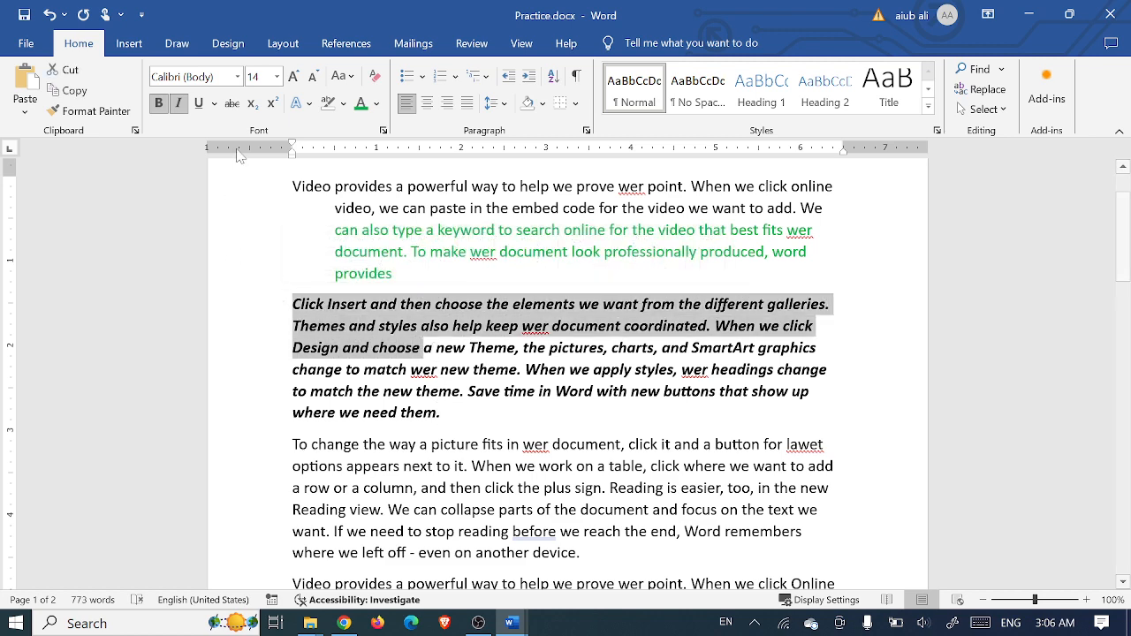
left_click(213, 104)
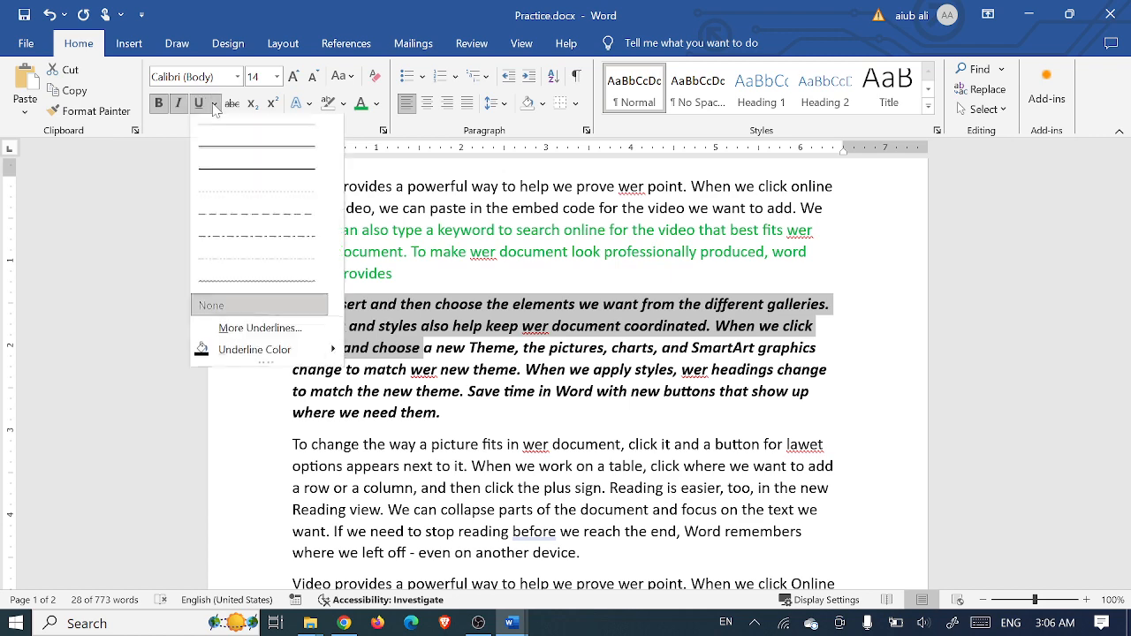
left_click(237, 157)
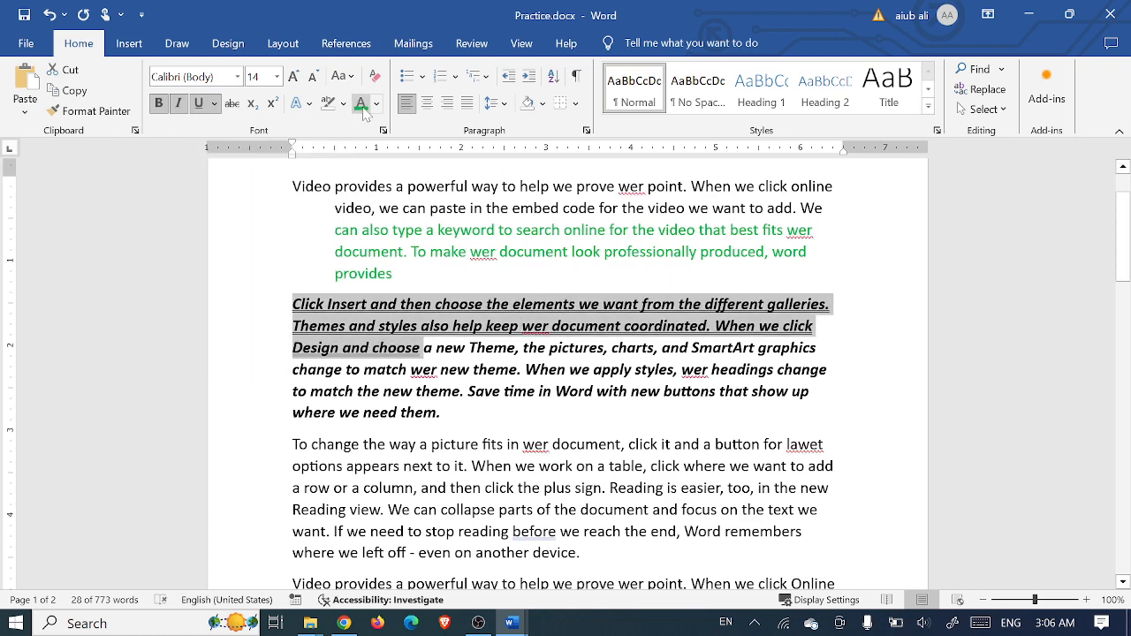
left_click(361, 102)
left_click(446, 348)
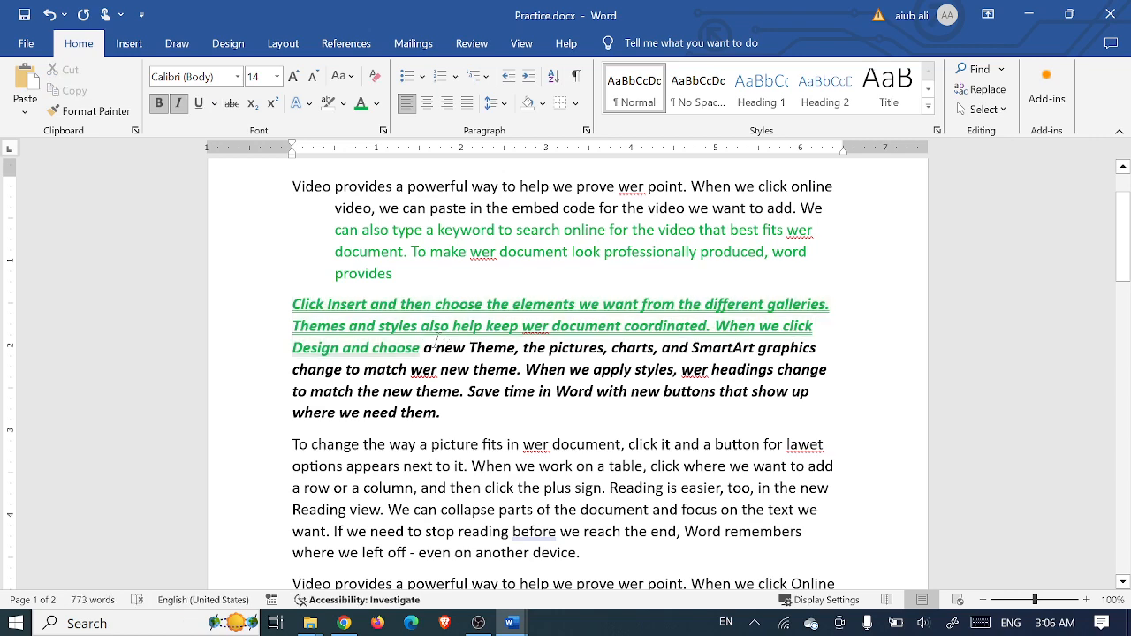
left_click_drag(406, 347, 310, 304)
scroll(309, 304, "down", 2)
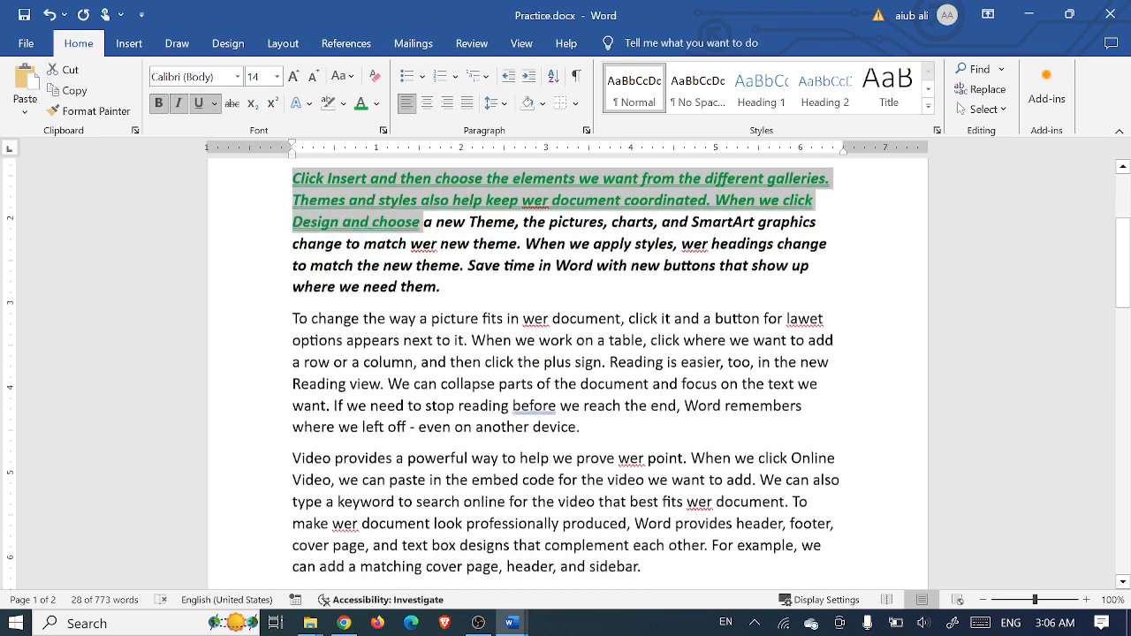
scroll(565, 371, "down", 3)
left_click_drag(326, 427, 521, 462)
scroll(462, 470, "down", 3)
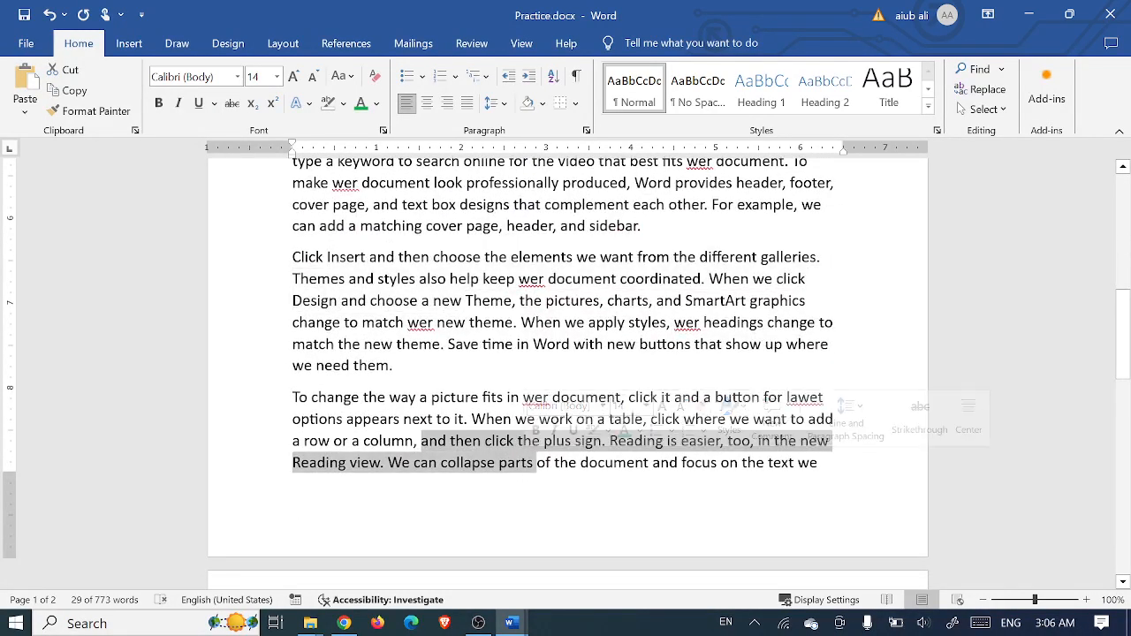
scroll(521, 462, "down", 3)
left_click_drag(418, 518, 530, 519)
scroll(520, 533, "down", 3)
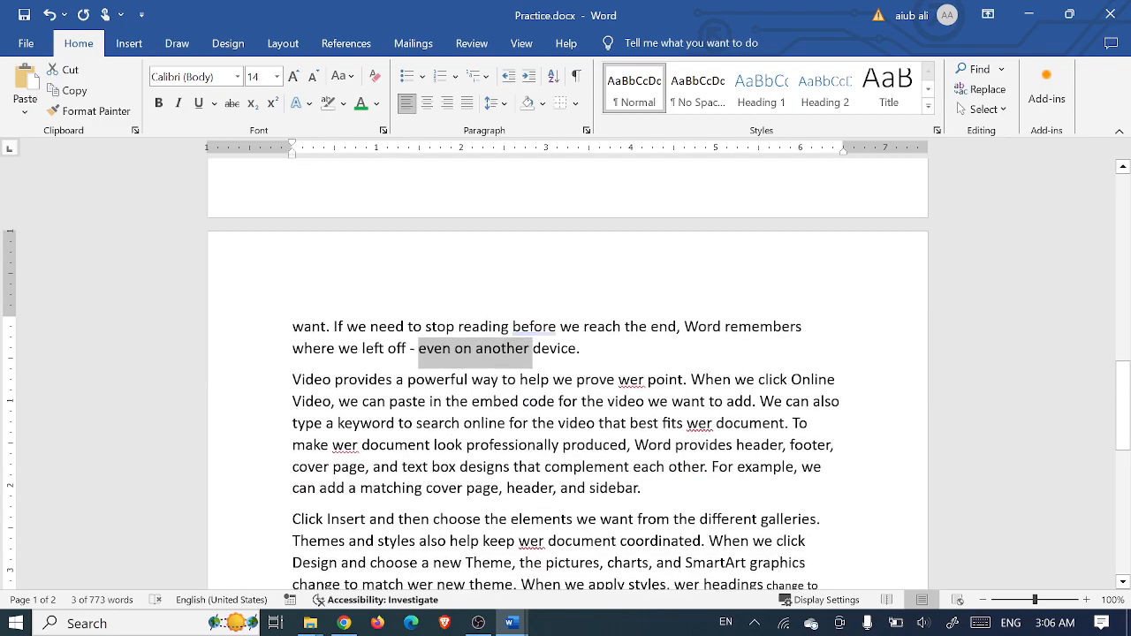
left_click_drag(431, 466, 574, 522)
scroll(575, 521, "down", 4)
scroll(574, 519, "up", 12)
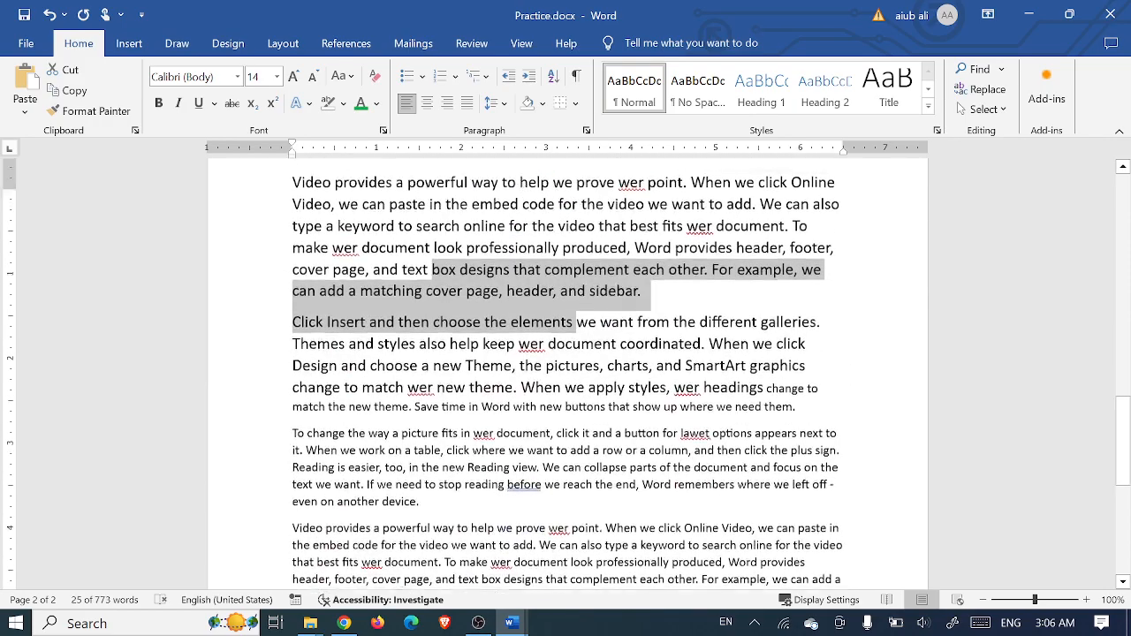
scroll(565, 371, "up", 10)
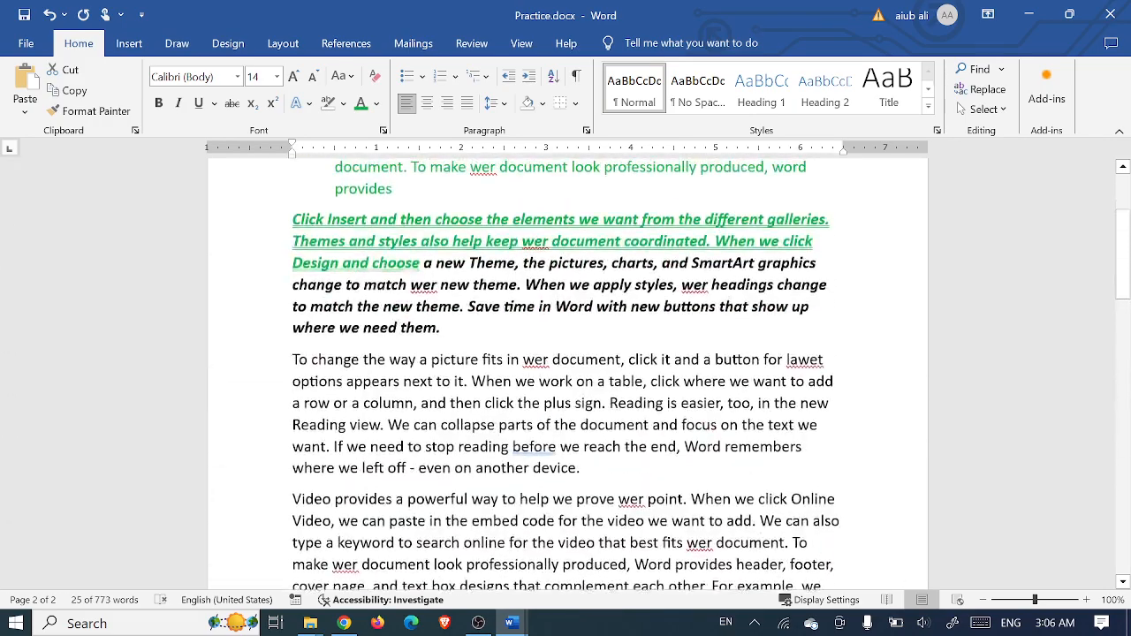
scroll(566, 372, "down", 2)
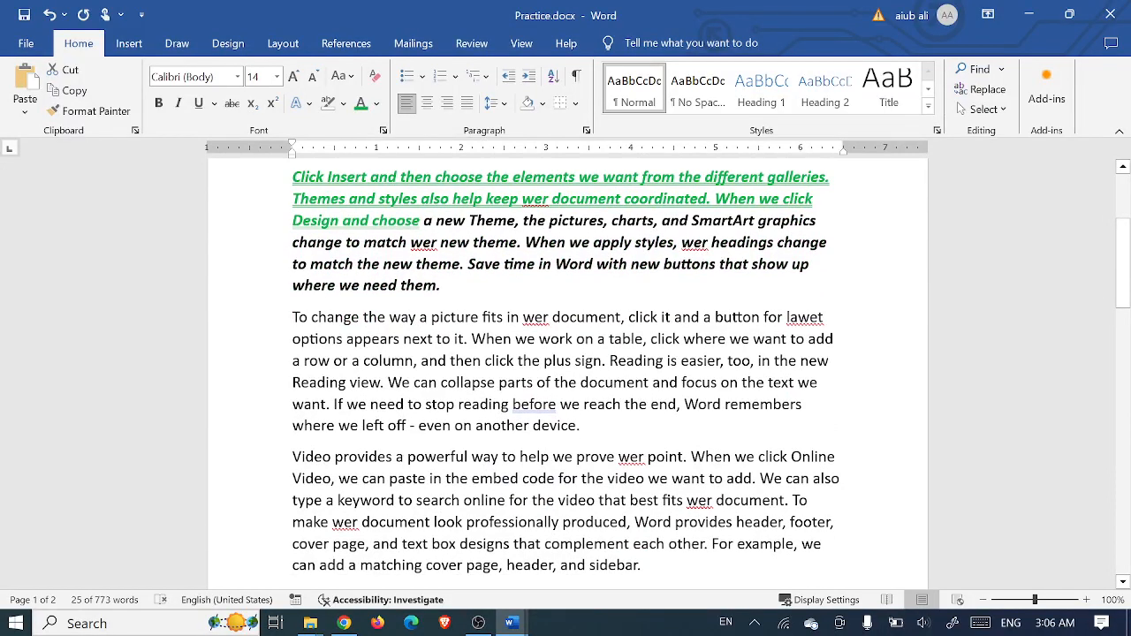
left_click_drag(592, 425, 293, 383)
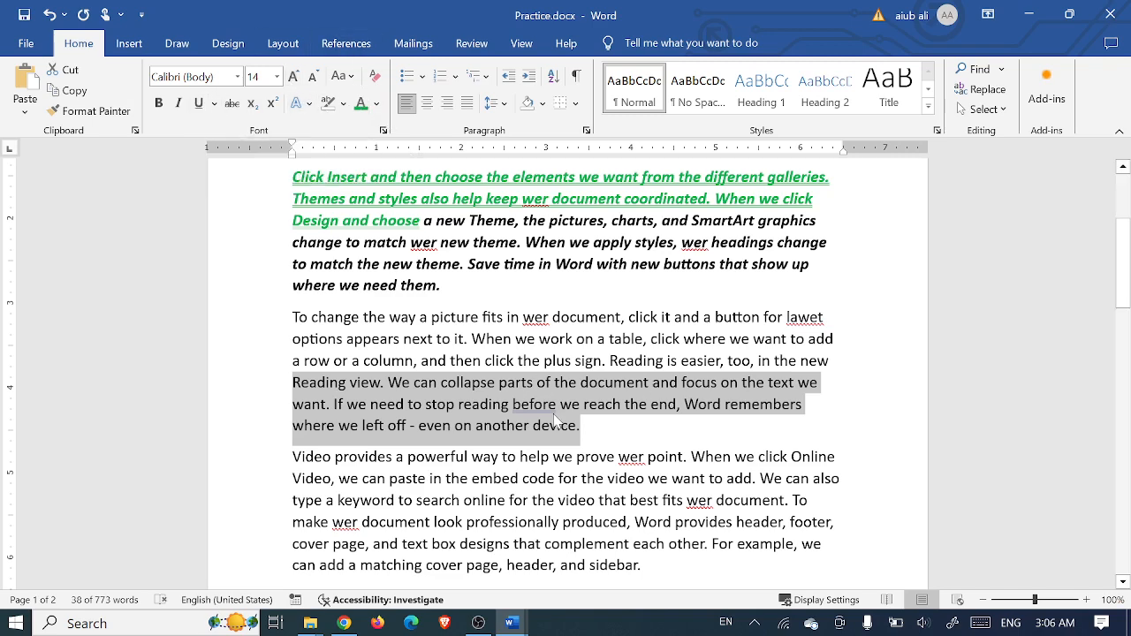
scroll(557, 421, "down", 5)
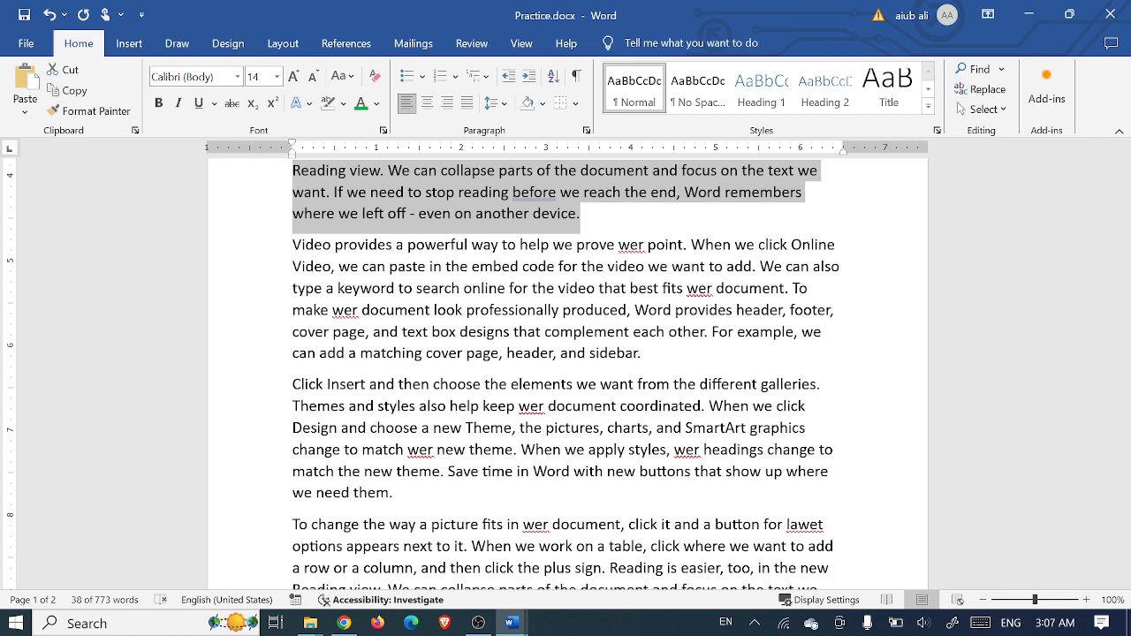
scroll(566, 371, "up", 7)
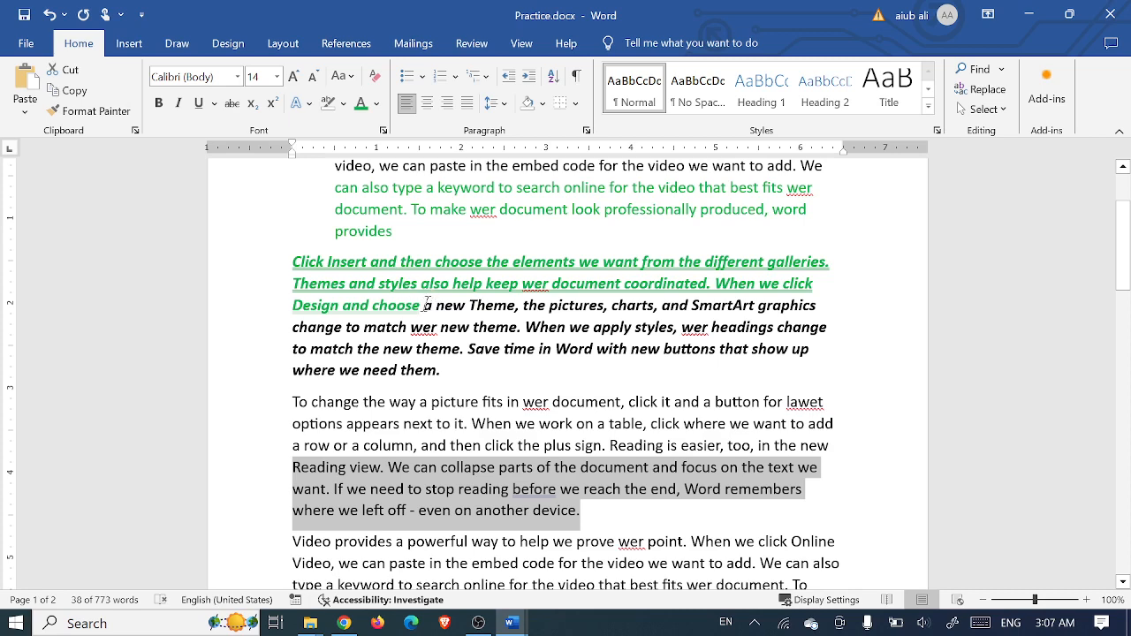
- Select the green 'Click Insert … choose' text and copy its formatting with Format Painter
left_click_drag(428, 306, 293, 262)
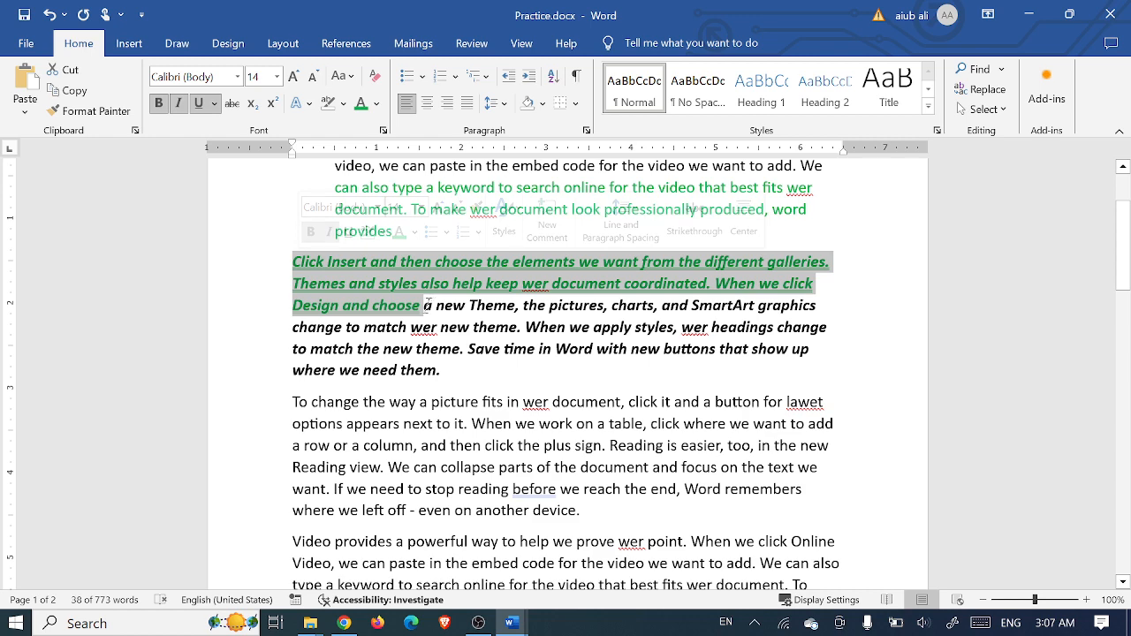
left_click(422, 306)
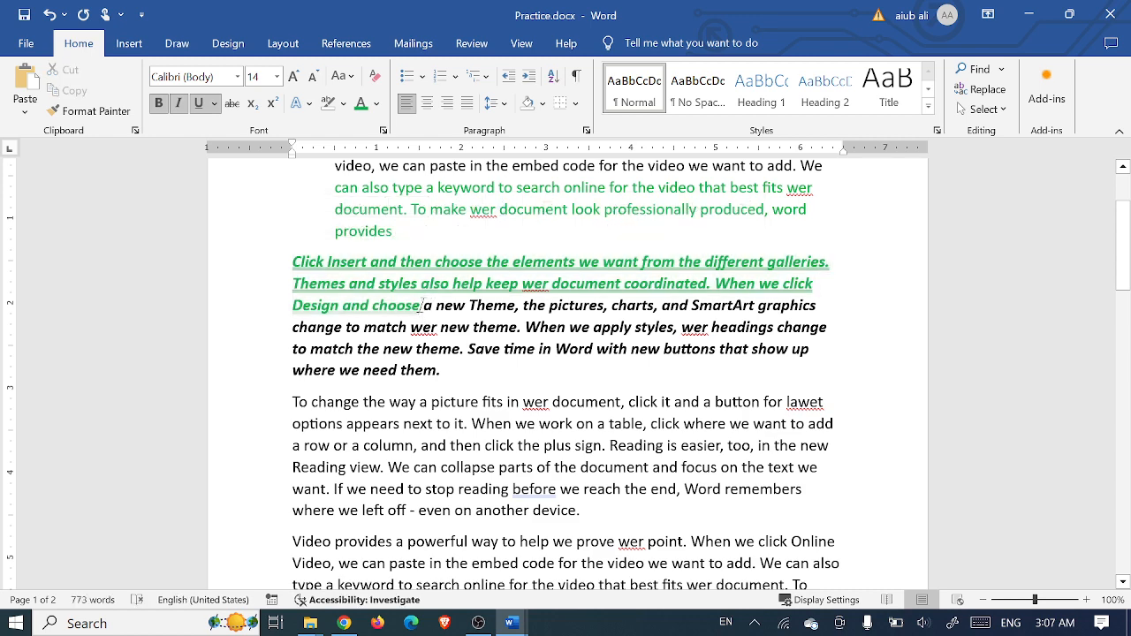
left_click_drag(423, 305, 293, 262)
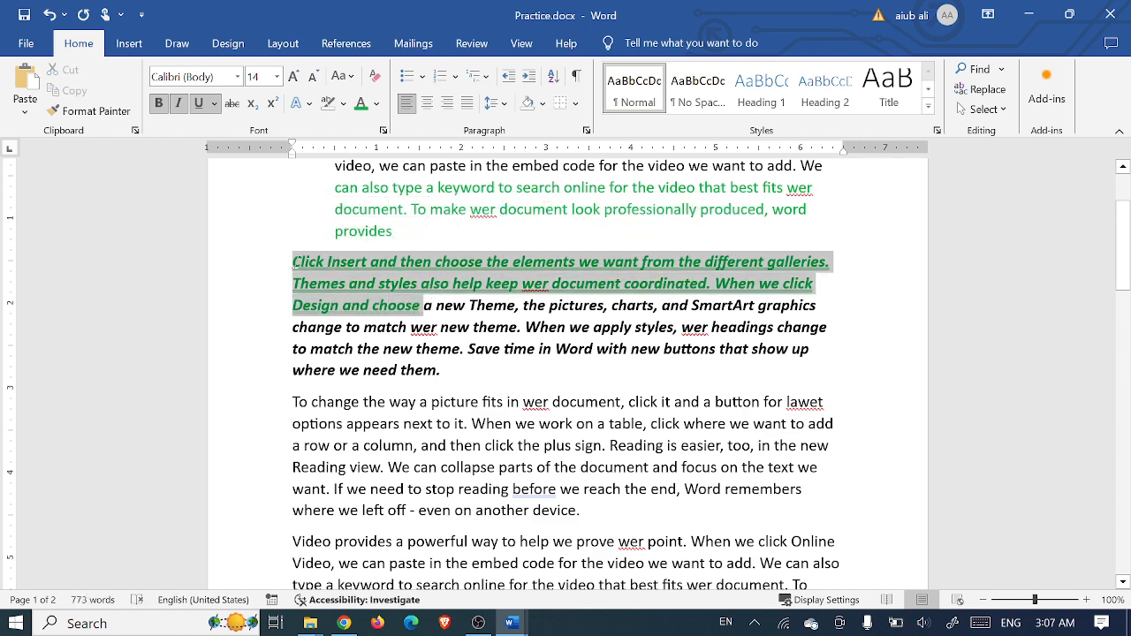
left_click(423, 306)
left_click_drag(422, 306, 293, 263)
left_click(108, 116)
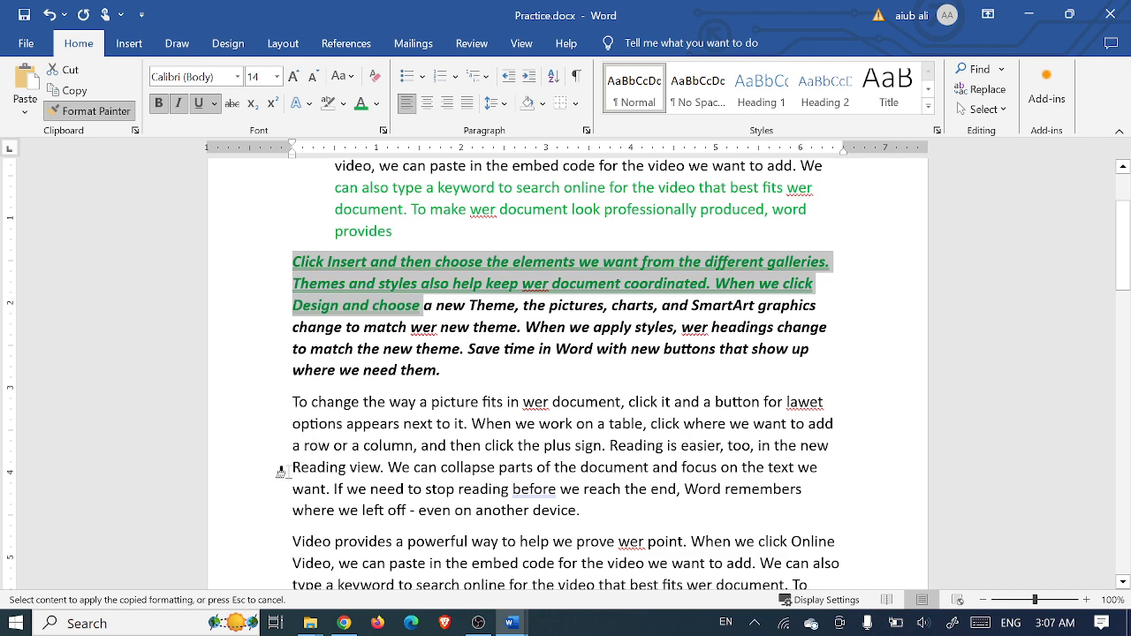
- Paint that formatting onto the 'Reading view' and 'type a keyword' sentences, then undo the last paint
left_click_drag(287, 469, 580, 511)
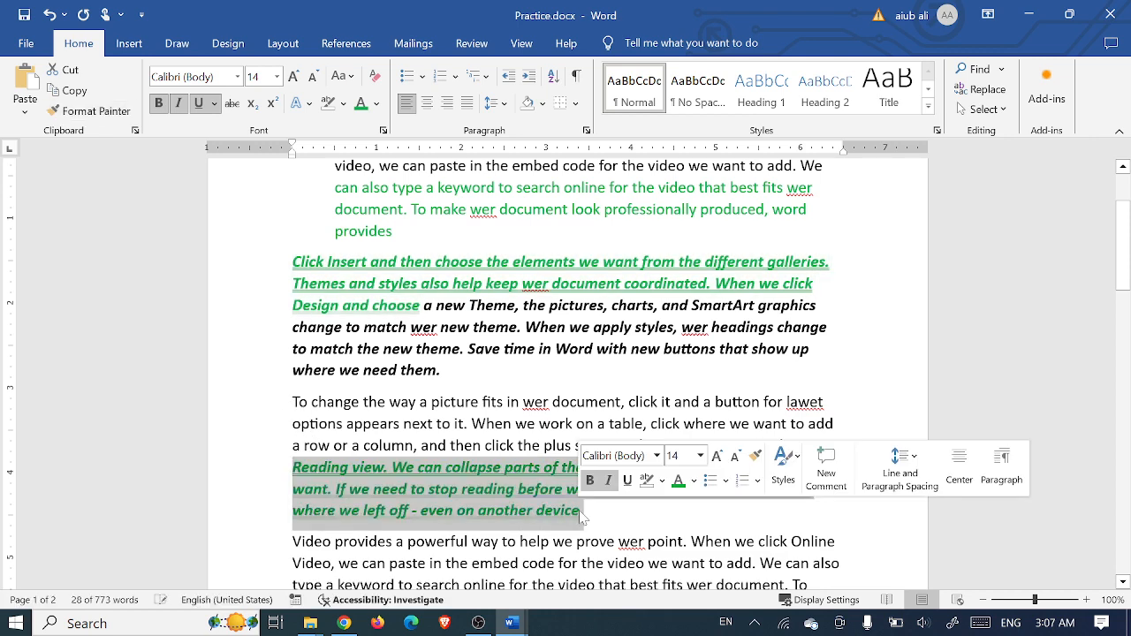
scroll(566, 371, "down", 2)
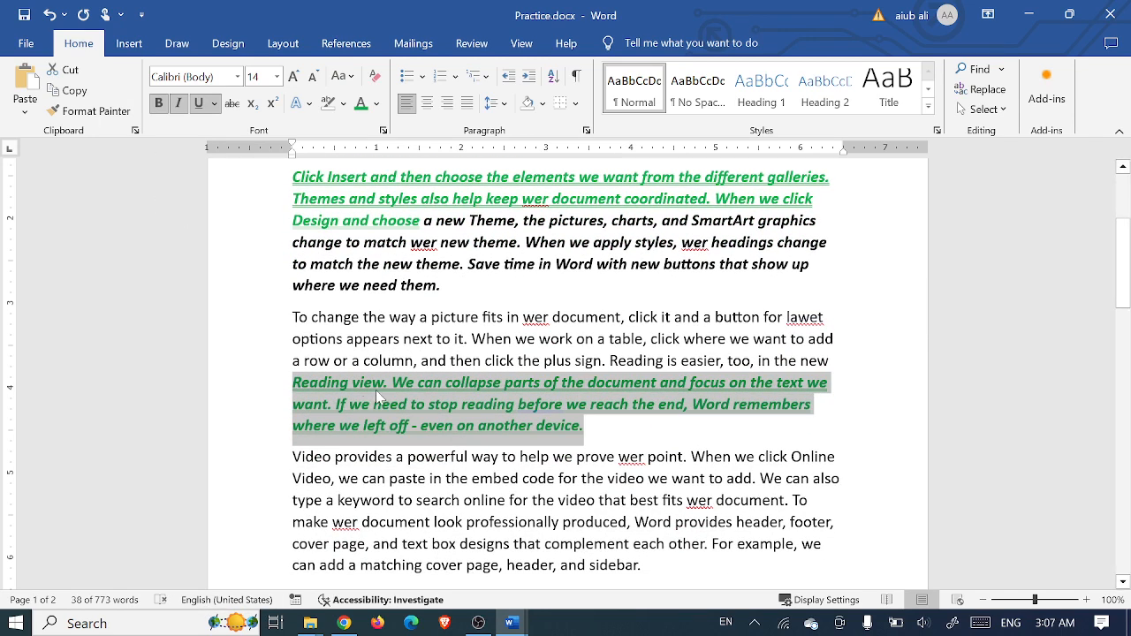
left_click(109, 112)
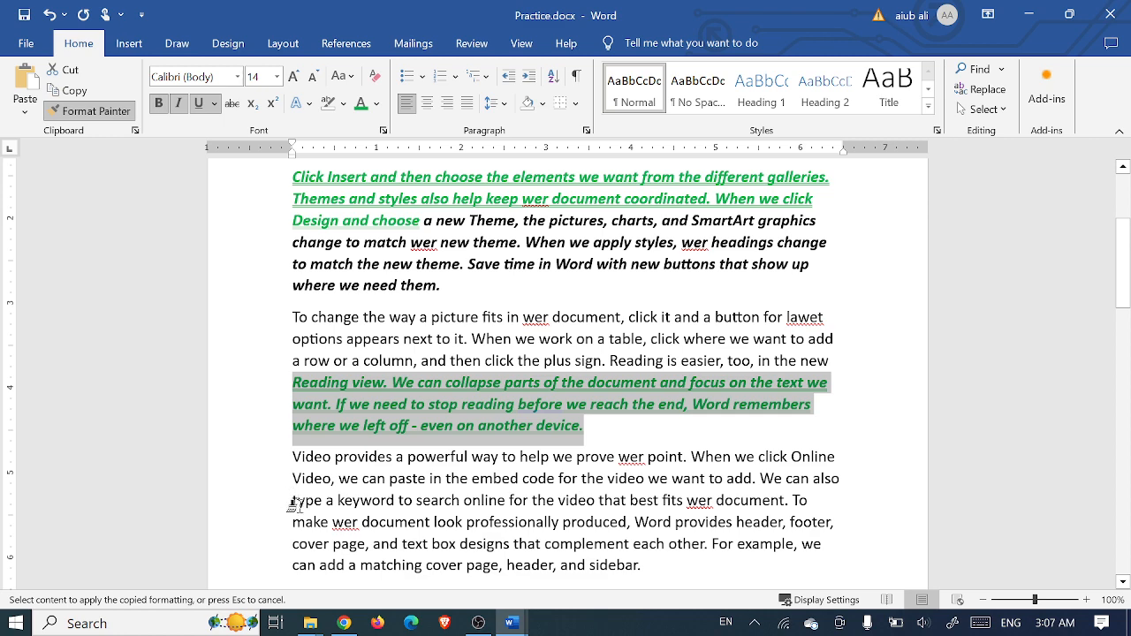
mouse_move(294, 501)
left_mouse_down()
mouse_move(385, 529)
mouse_move(658, 570)
left_mouse_up()
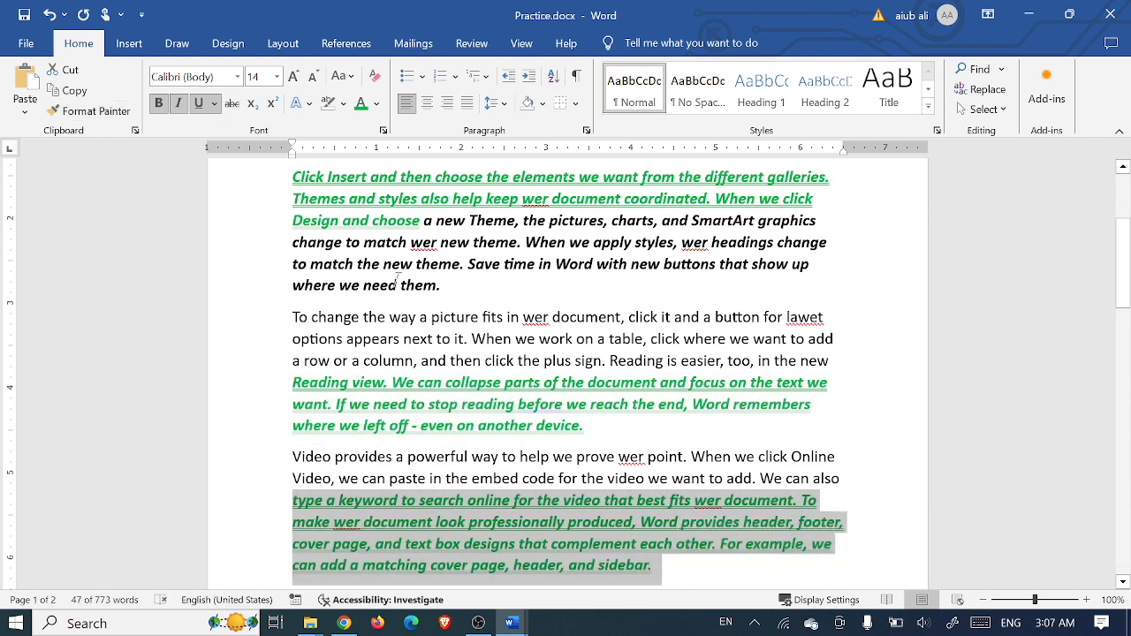
key("ctrl+z")
key("ctrl+z")
key("ctrl+z")
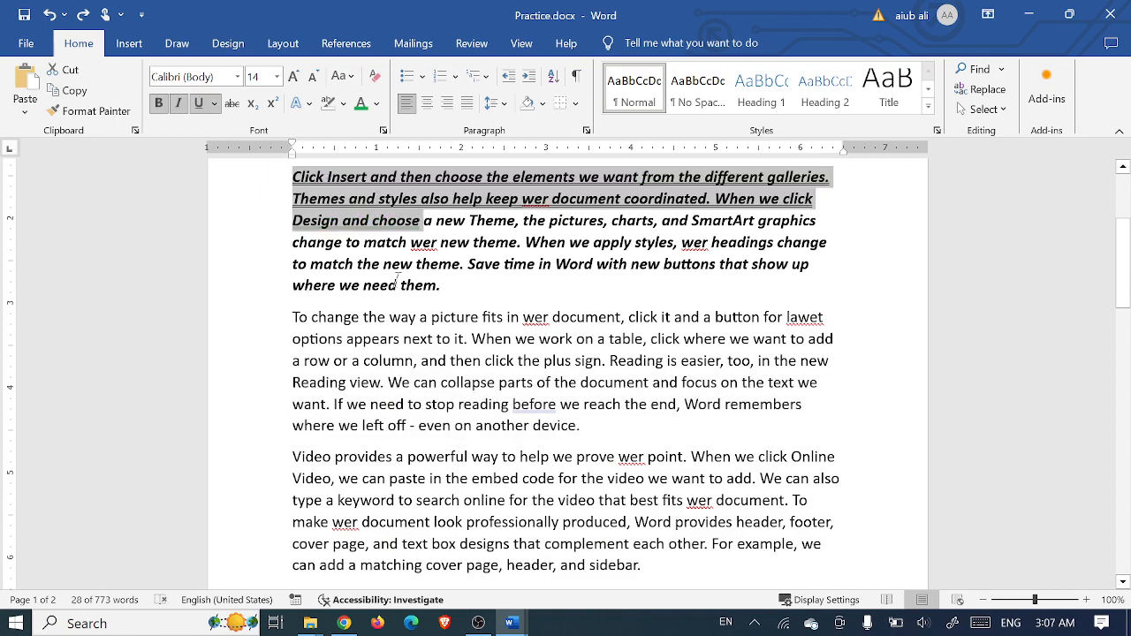
- Recolour the opening text green and pick up its formatting again with Format Painter
left_click(360, 104)
scroll(409, 221, "down", 2)
scroll(415, 296, "up", 4)
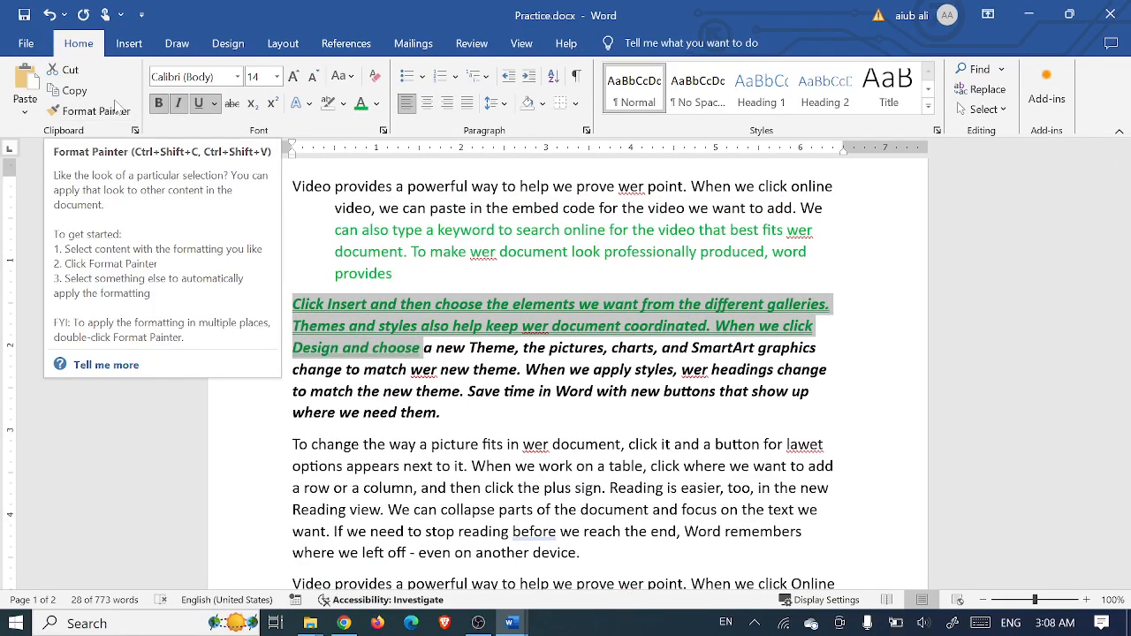
left_click(118, 119)
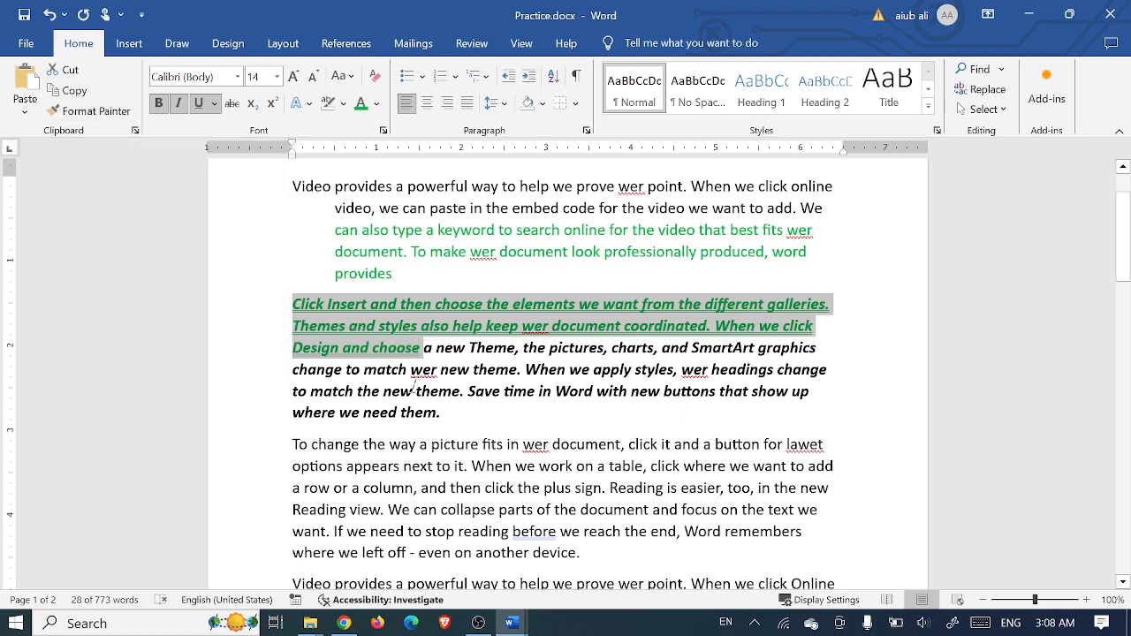
scroll(433, 408, "down", 1)
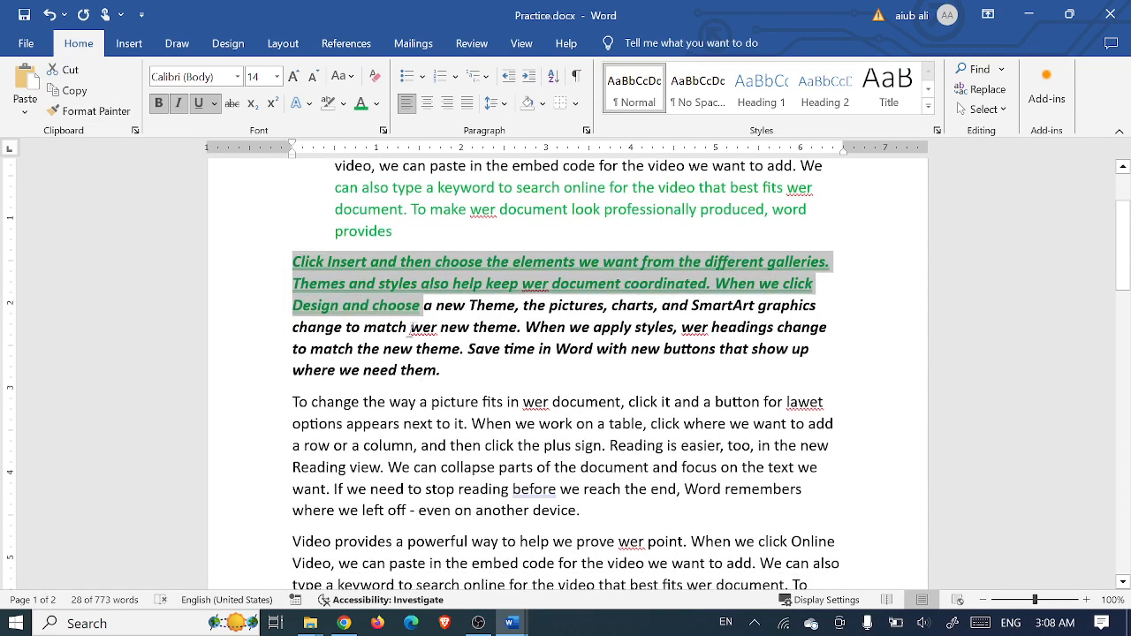
left_click(95, 111)
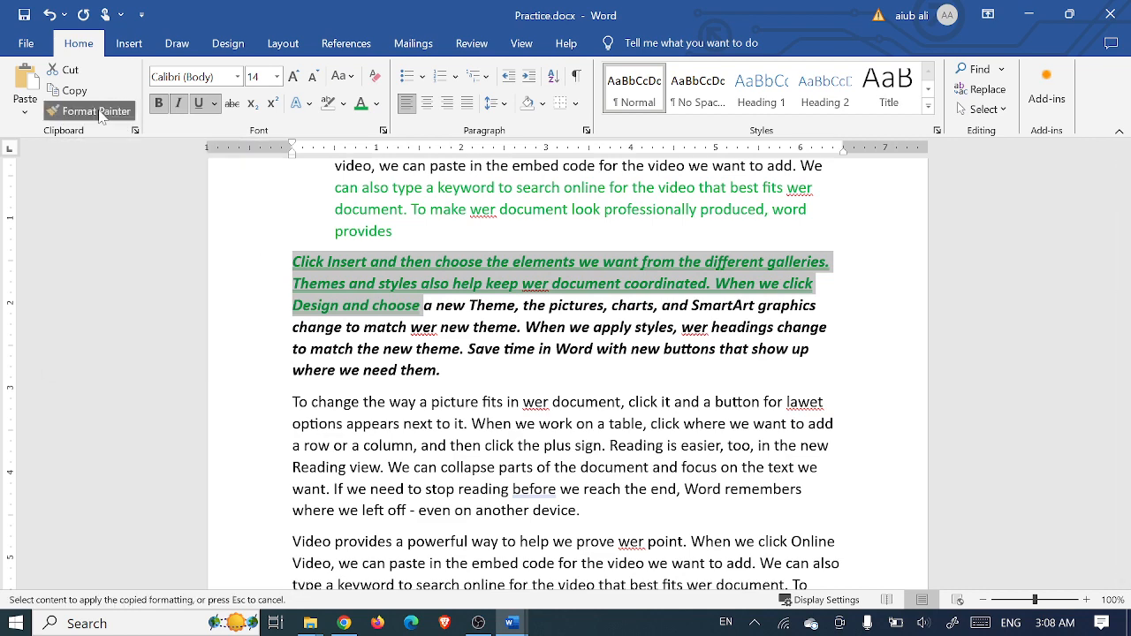
- Paint the green formatting onto 'cover page', 'Design and choose', 'To change the way' and another passage
scroll(430, 428, "down", 3)
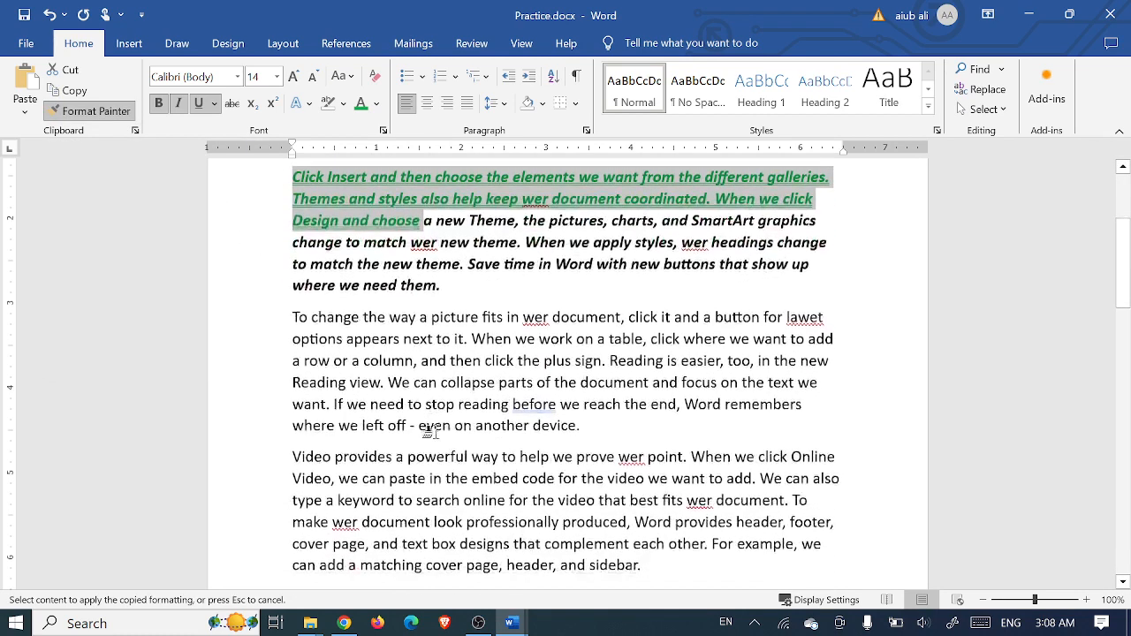
left_click_drag(293, 414, 396, 416)
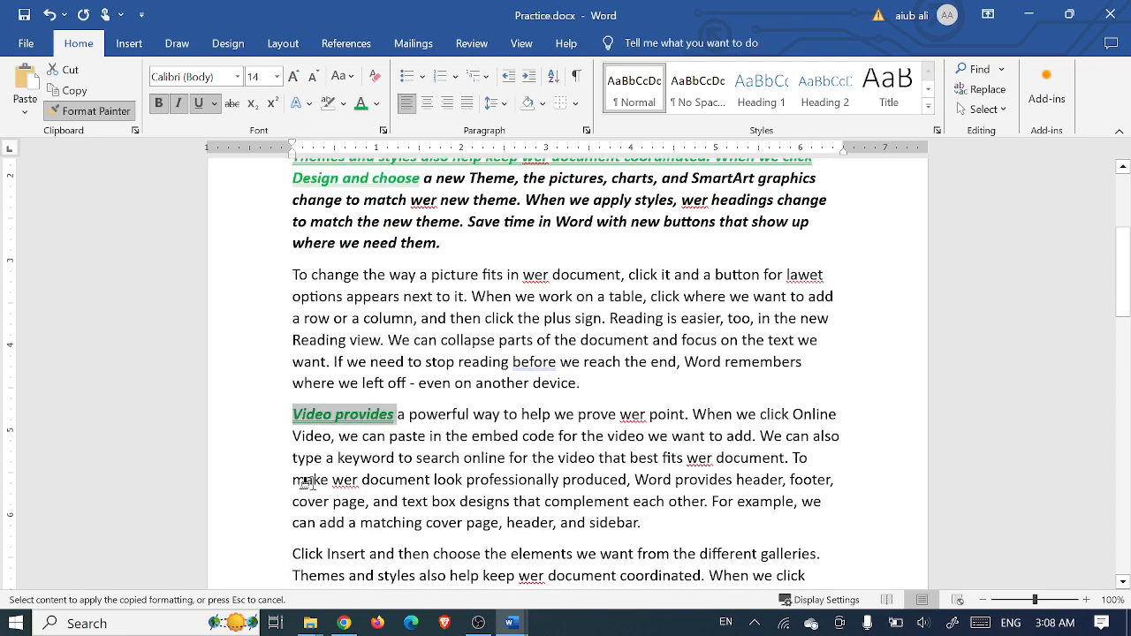
left_click_drag(293, 501, 431, 501)
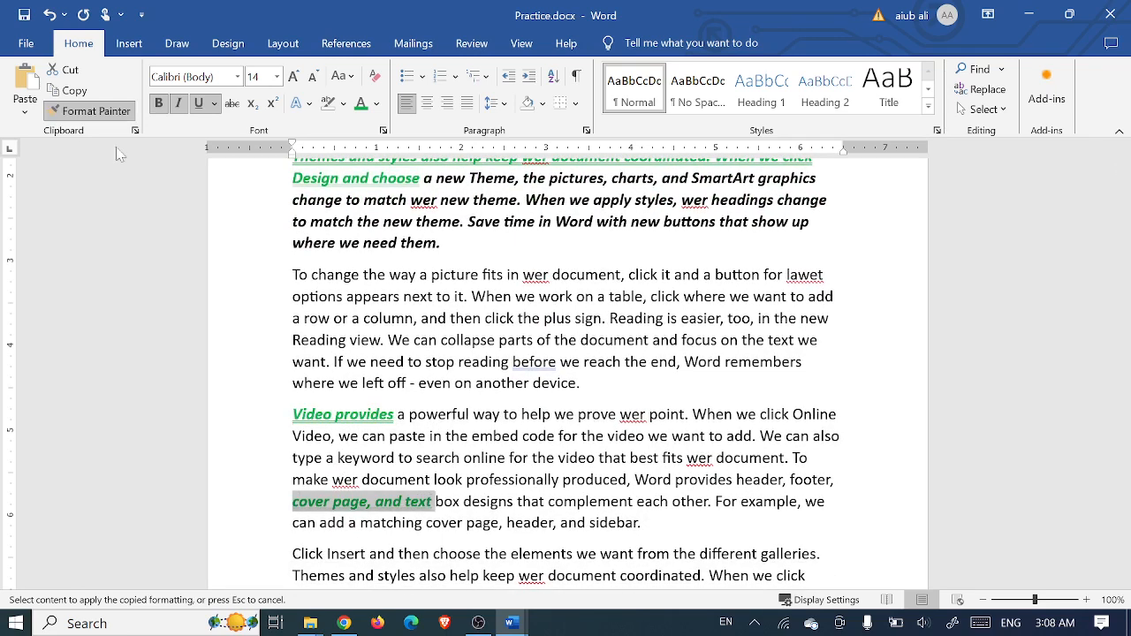
scroll(299, 473, "down", 3)
left_click_drag(294, 428, 424, 427)
left_click_drag(292, 523, 421, 523)
scroll(422, 523, "down", 1)
scroll(422, 511, "down", 6)
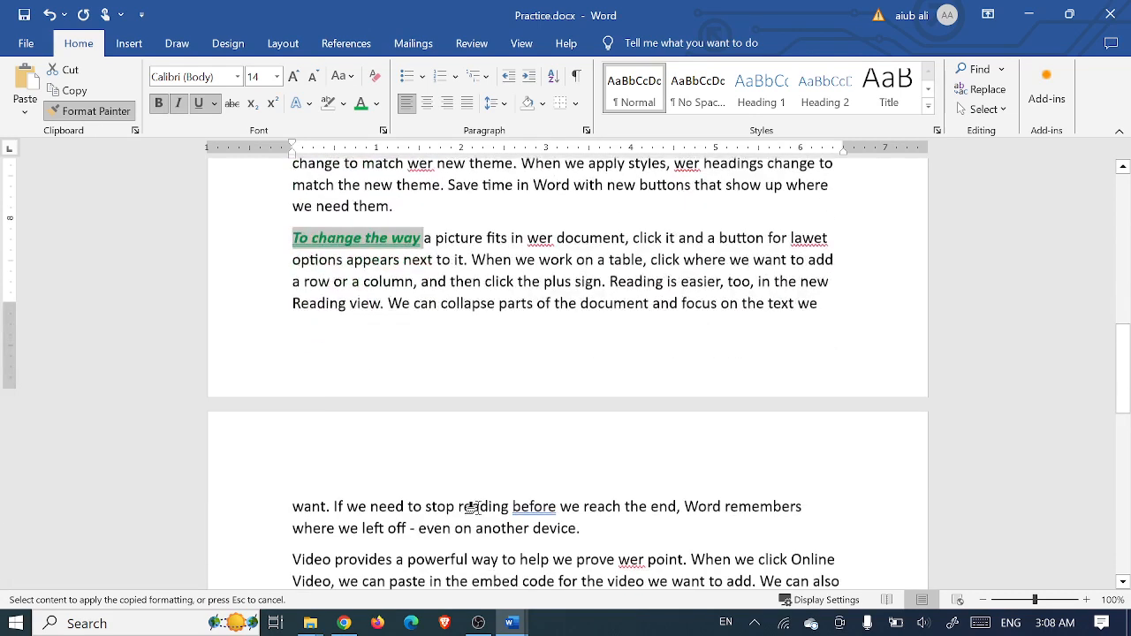
left_click_drag(447, 444, 529, 454)
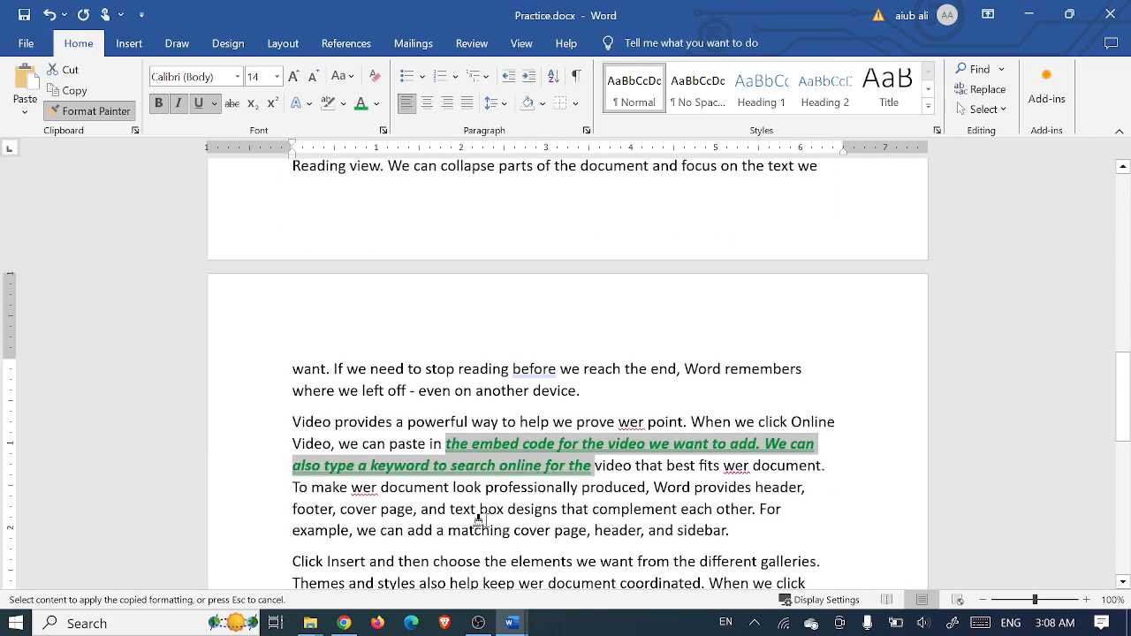
left_click_drag(381, 532, 510, 573)
scroll(509, 572, "down", 1)
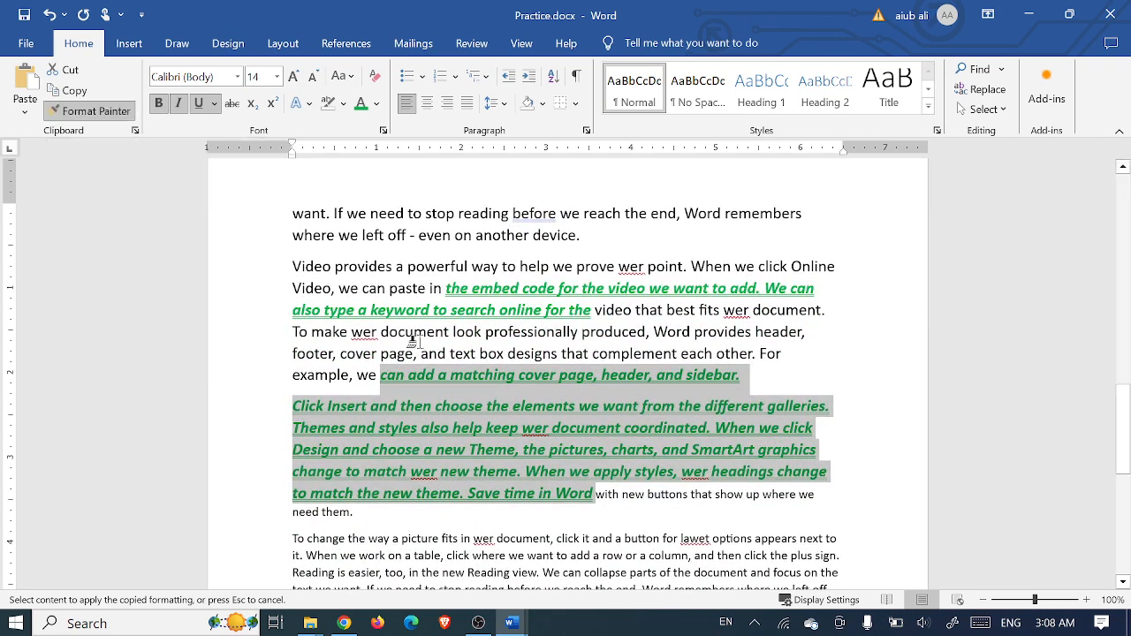
left_click(116, 108)
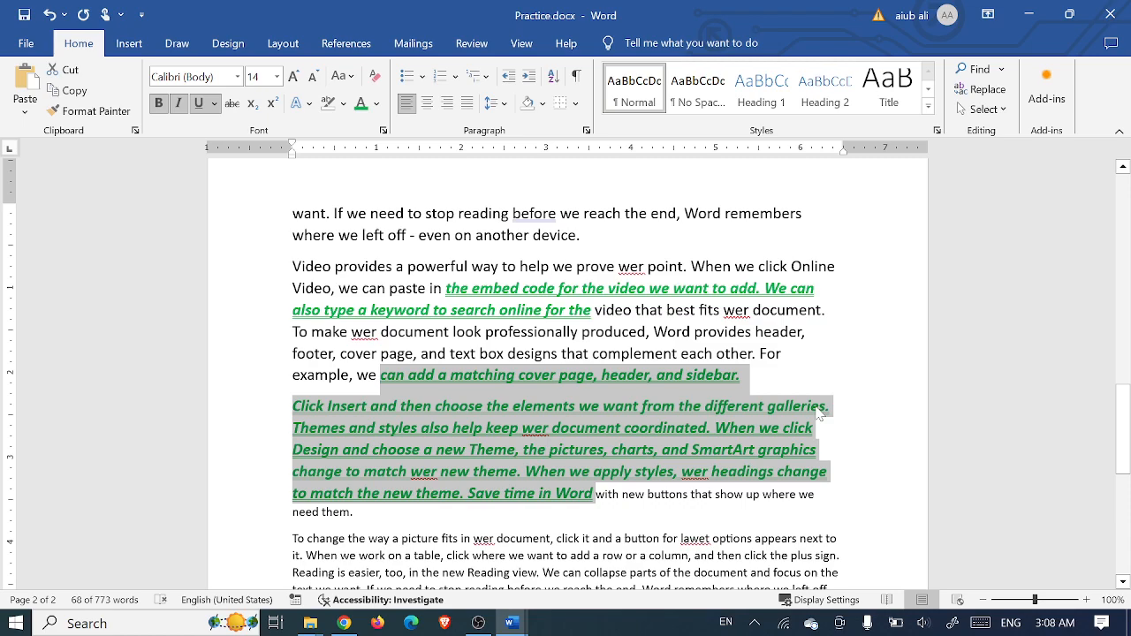
- Undo the painted formatting and delete the text from 'Video provides' to the document end
scroll(589, 429, "up", 2)
key("ctrl+z")
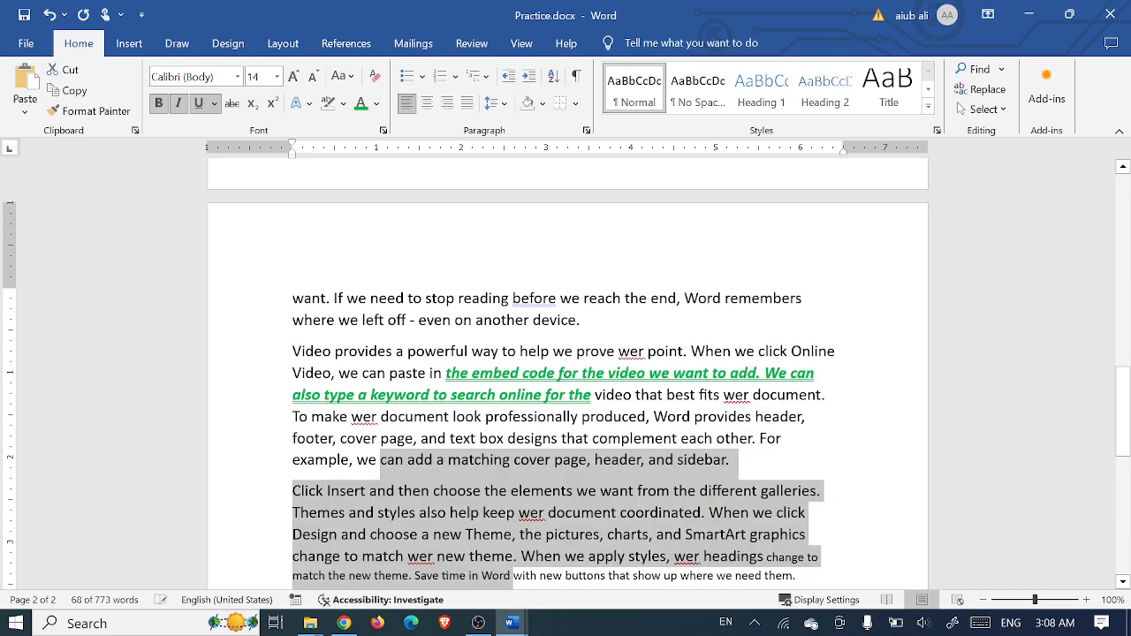
key("ctrl+z")
key("ctrl+z")
key("ctrl+z")
key("ctrl+z")
key("ctrl+z")
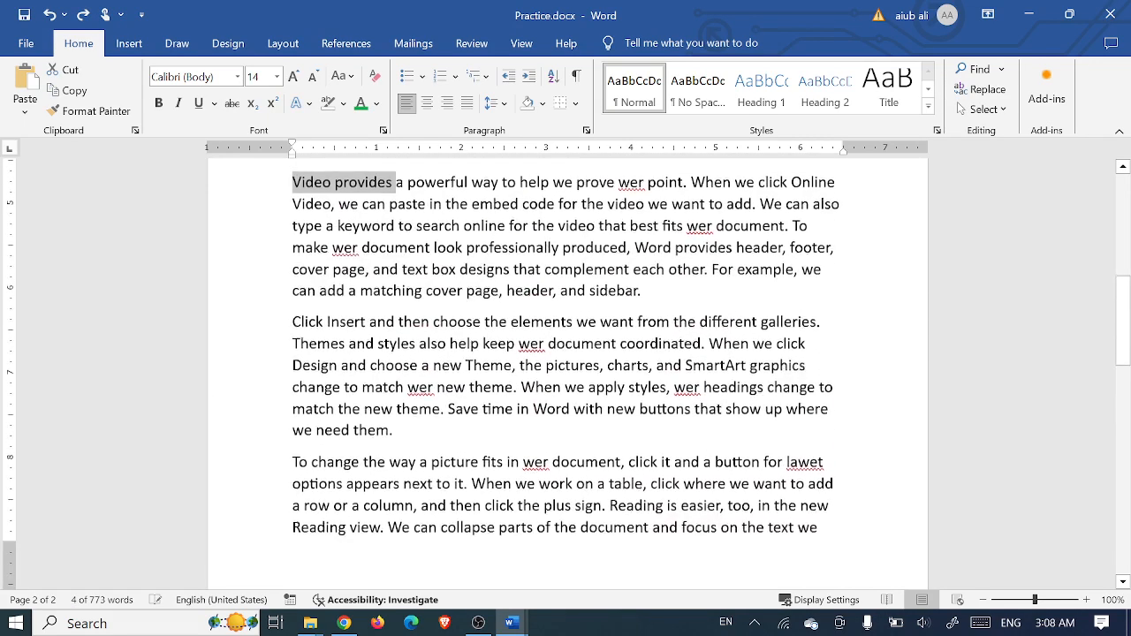
key("ctrl+z")
key("ctrl+z")
key("ctrl+z")
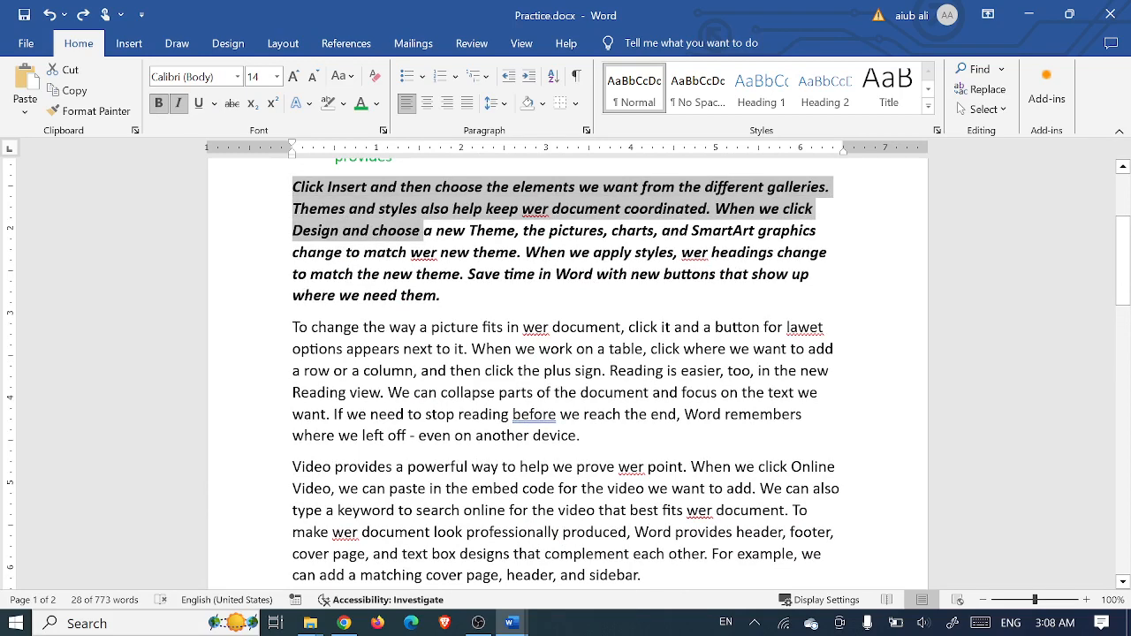
left_click_drag(293, 467, 579, 629)
key("Delete")
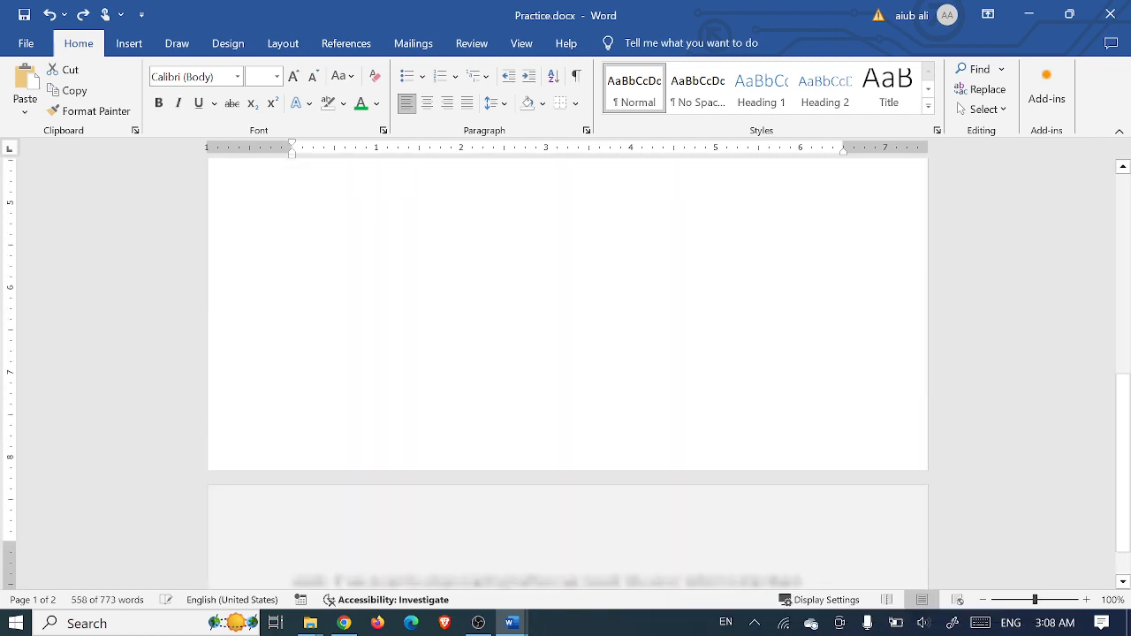
- Delete the 'To change the way a picture fits' paragraph and select the 'Video provides' paragraph
left_click_drag(1120, 491, 1121, 330)
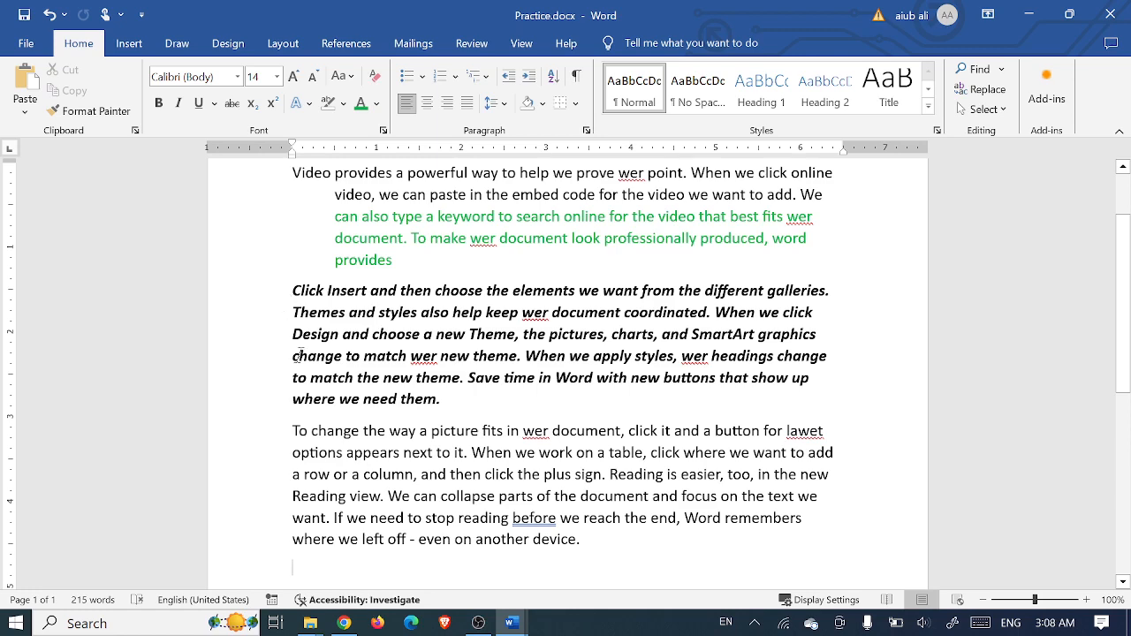
scroll(313, 353, "up", 1)
scroll(339, 378, "down", 1)
left_click_drag(293, 430, 634, 540)
key("Delete")
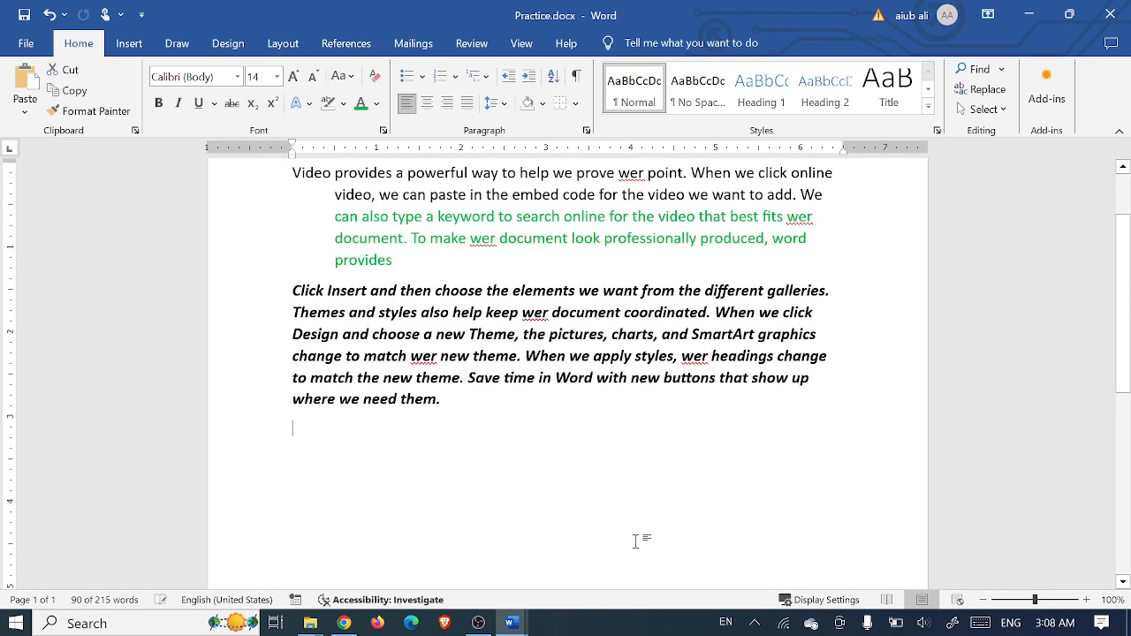
scroll(619, 542, "up", 1)
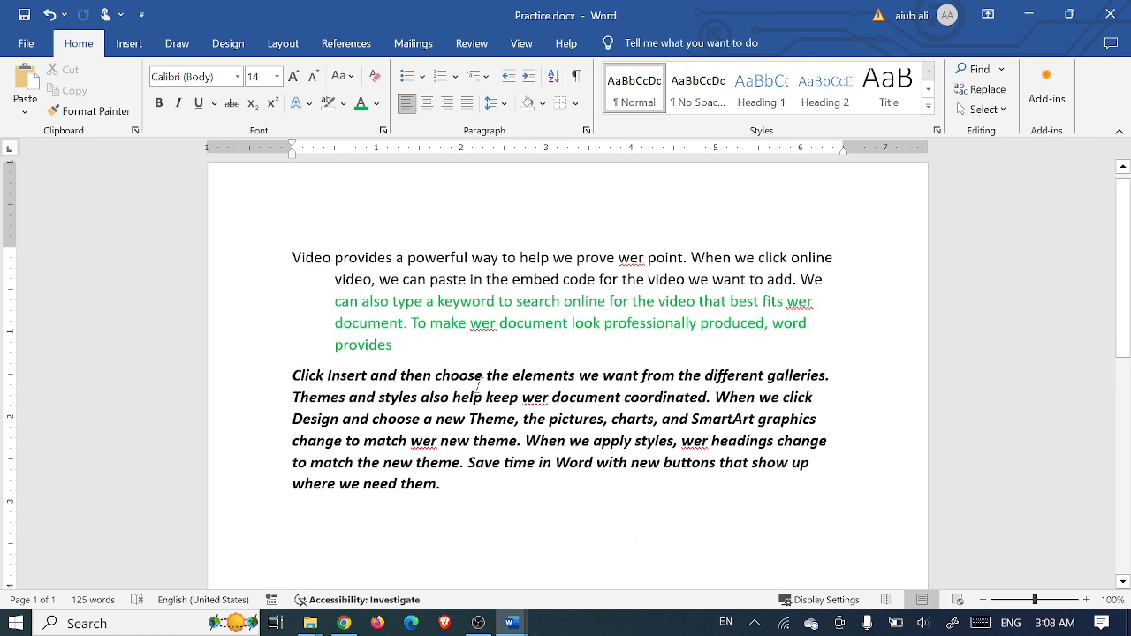
left_click_drag(412, 345, 292, 258)
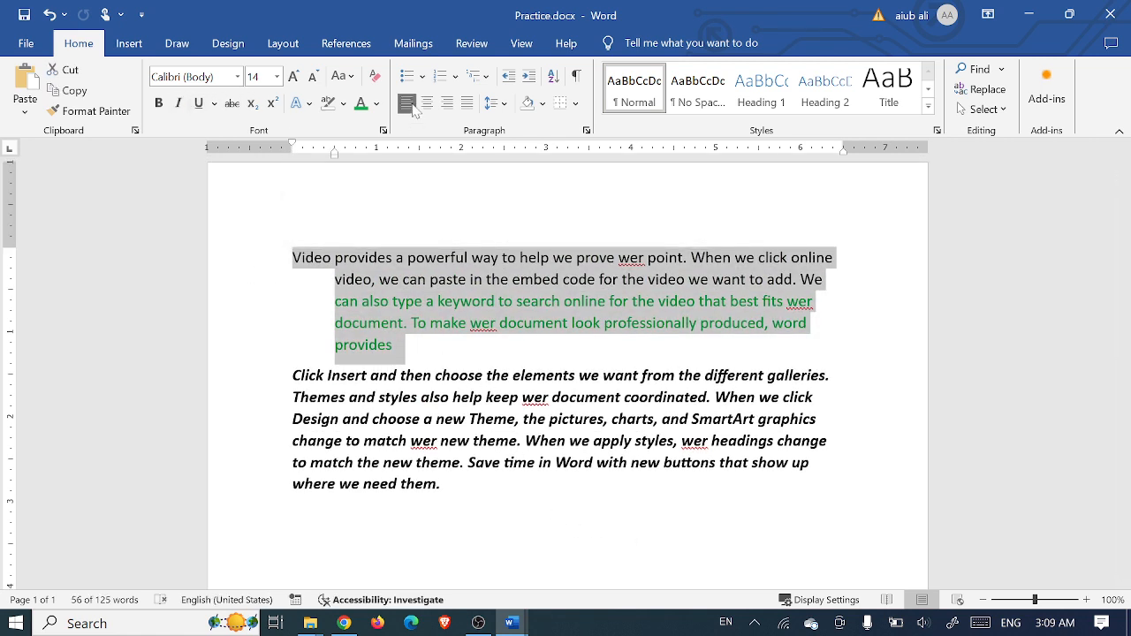
- Justify and copy the 'Video provides' paragraph, then copy the bold italic 'Click Insert' paragraph
key("ctrl+j")
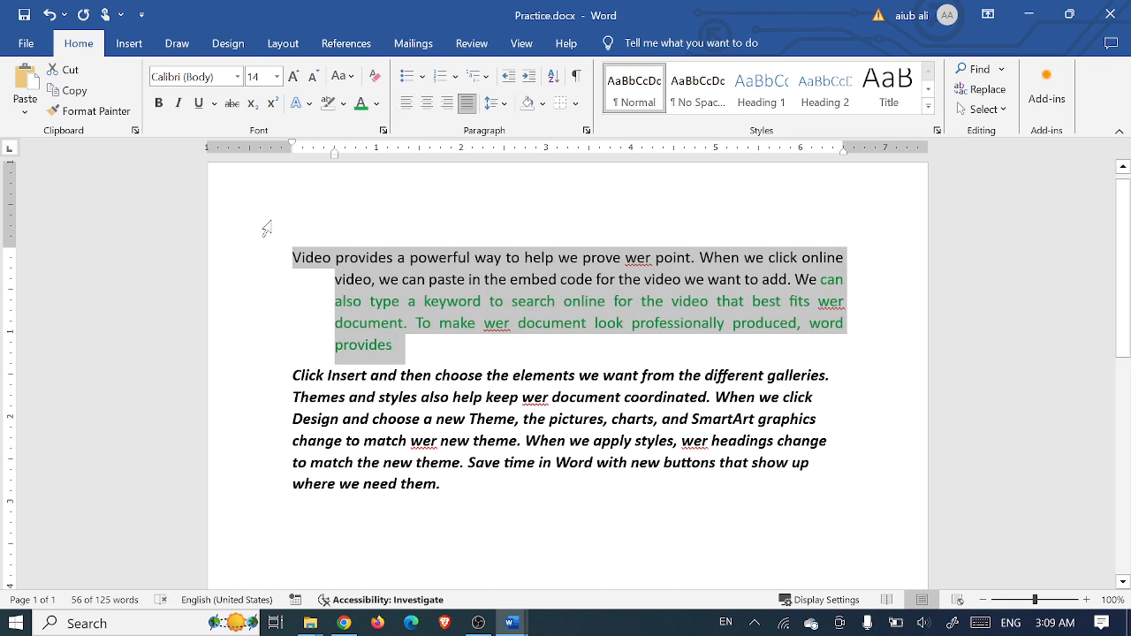
left_click(81, 93)
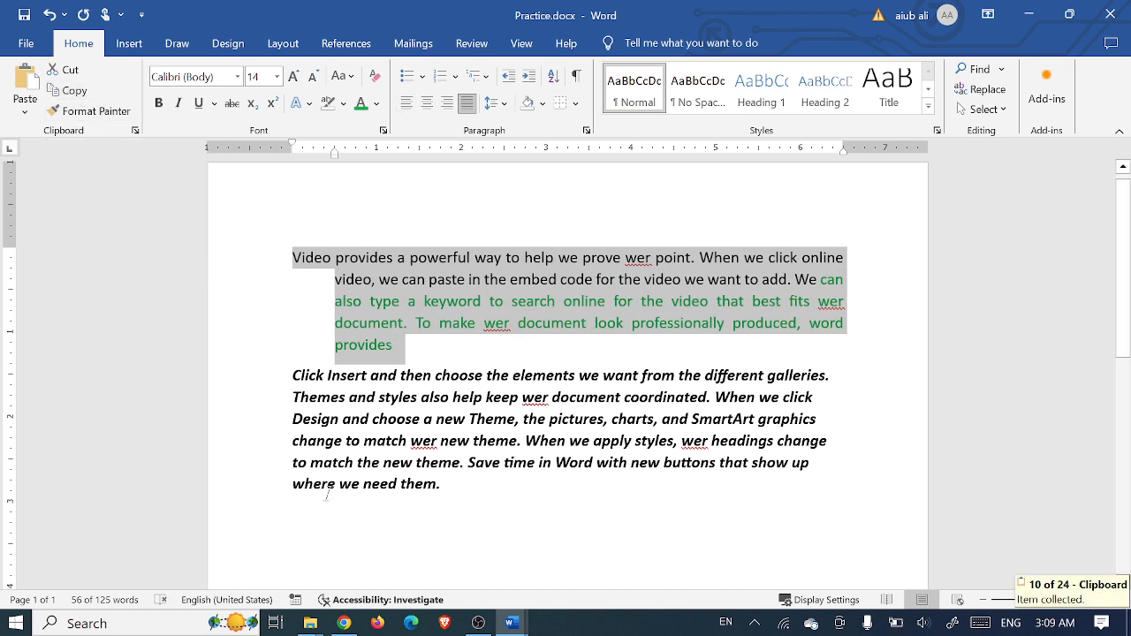
left_click(294, 512)
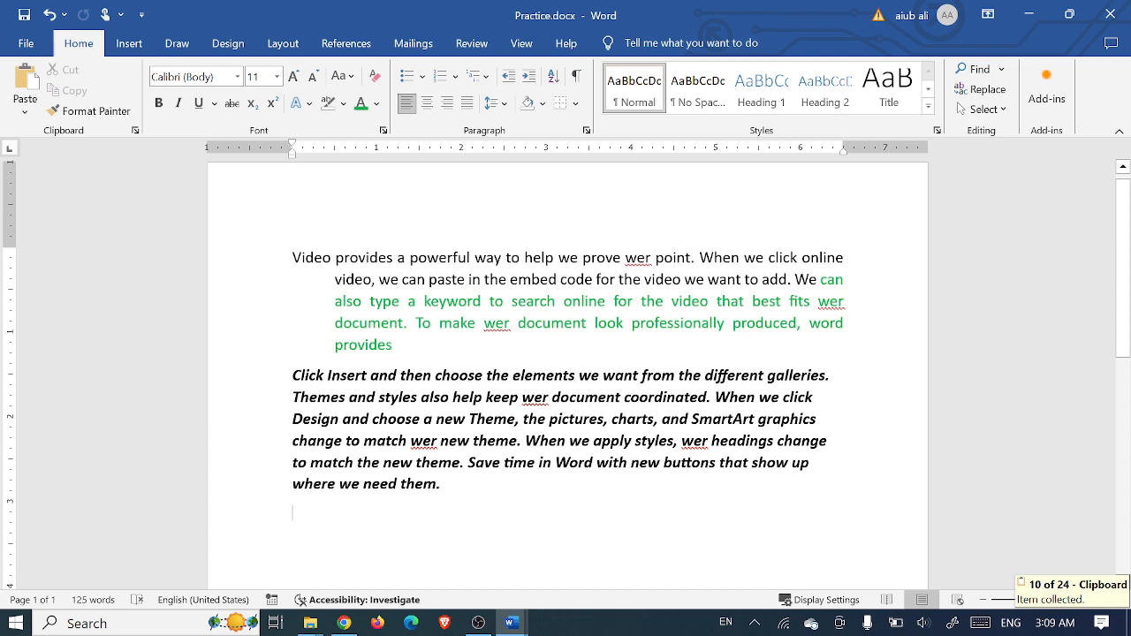
mouse_move(447, 499)
left_mouse_down()
mouse_move(410, 440)
mouse_move(291, 375)
left_mouse_up()
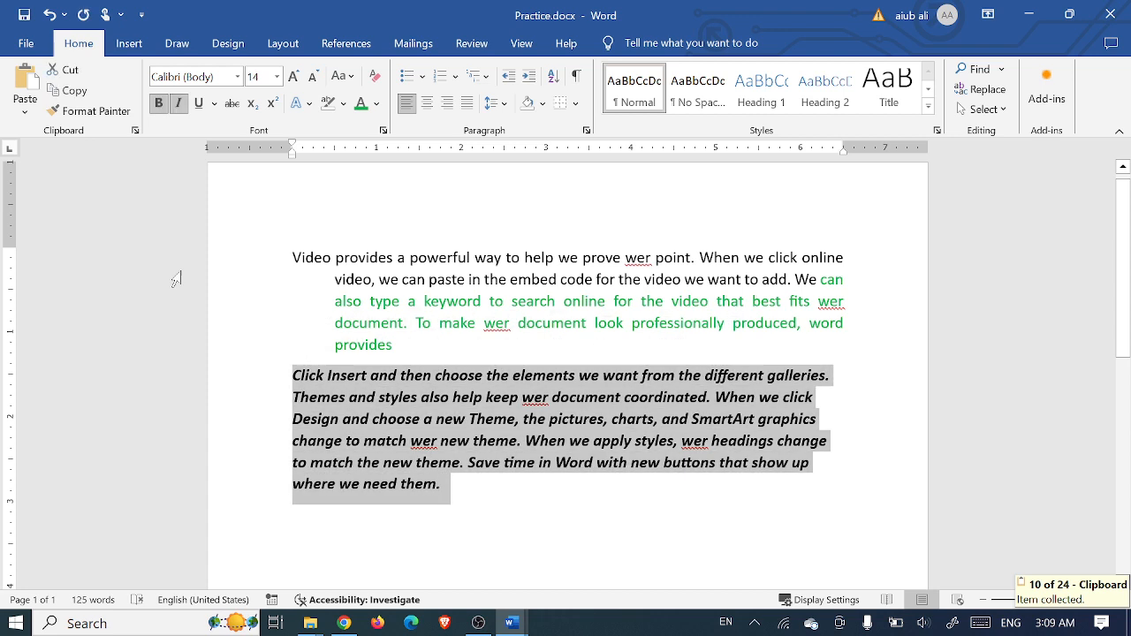
left_click(71, 90)
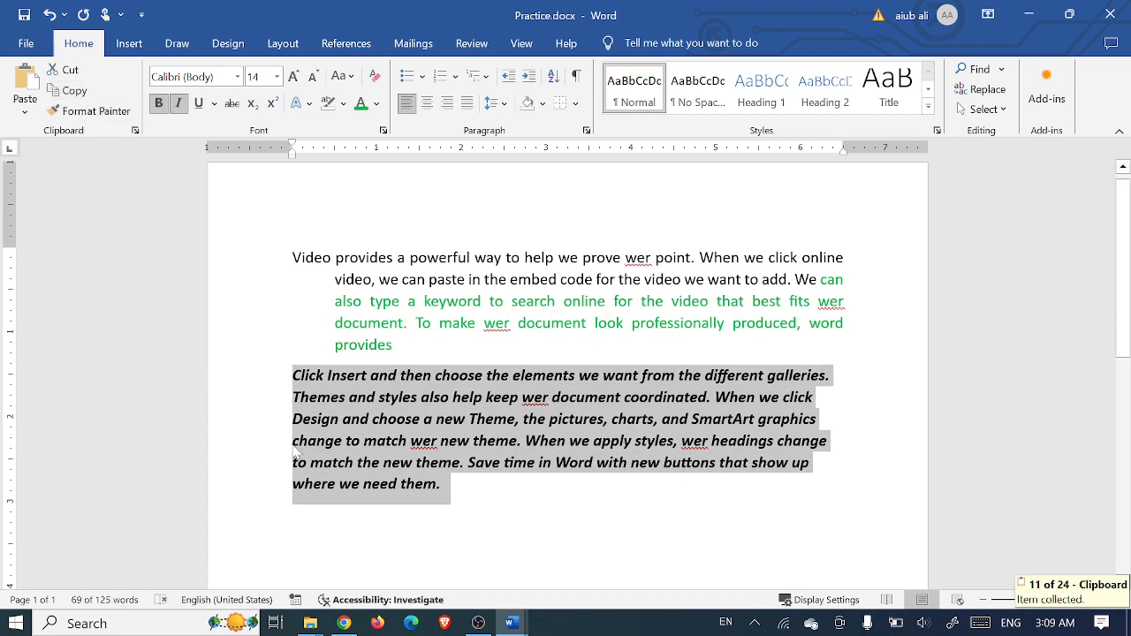
left_click(328, 520)
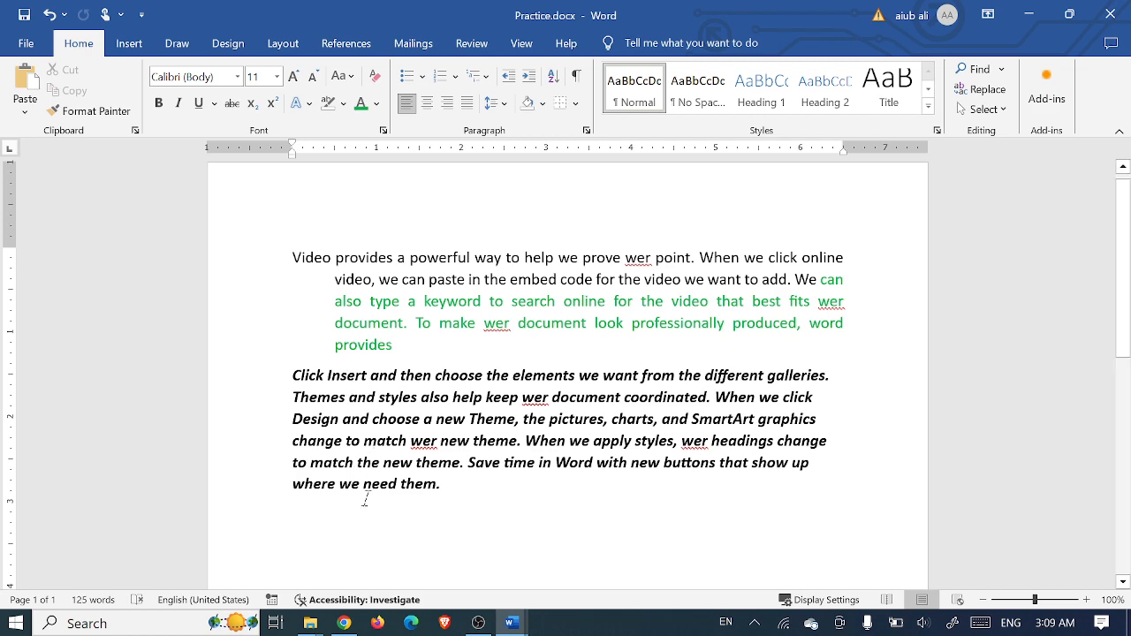
left_click(27, 92)
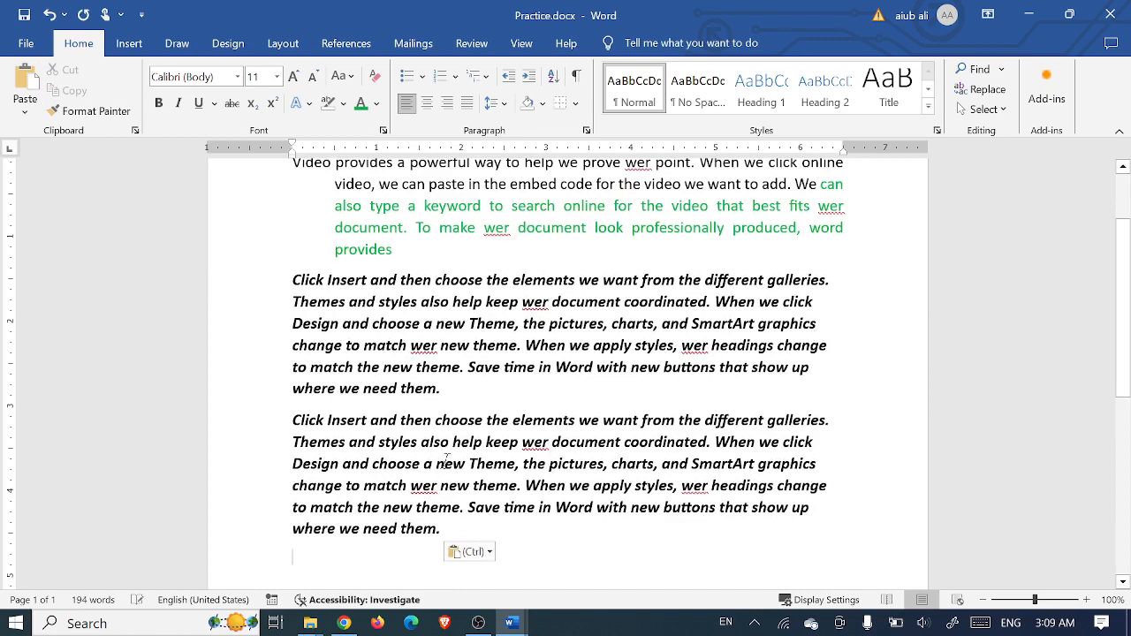
scroll(446, 460, "up", 1)
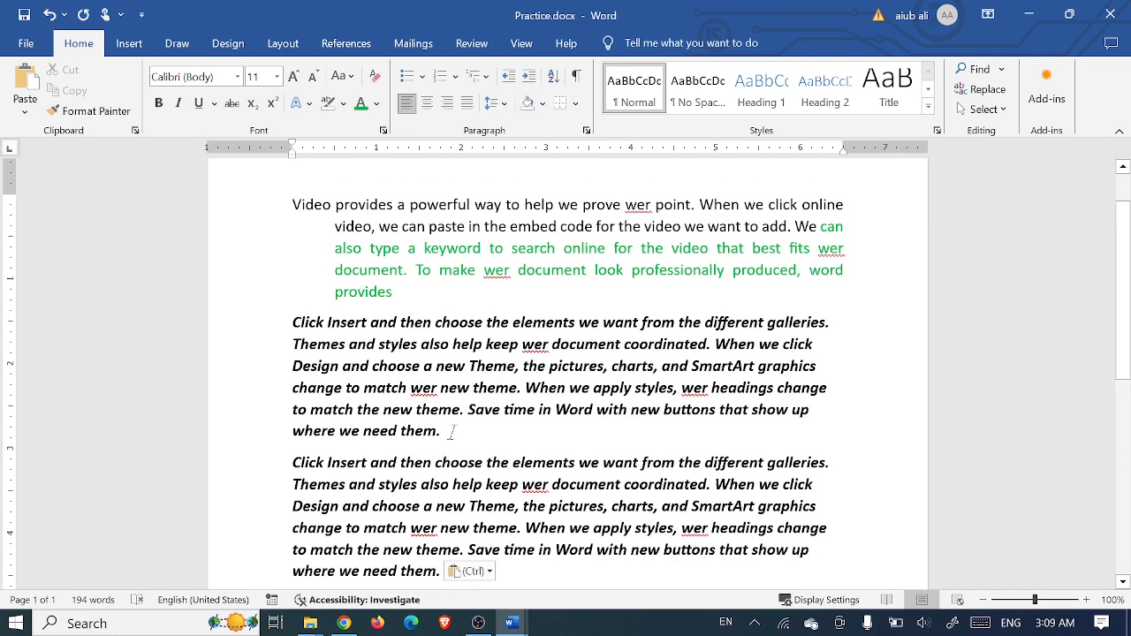
key("ctrl+z")
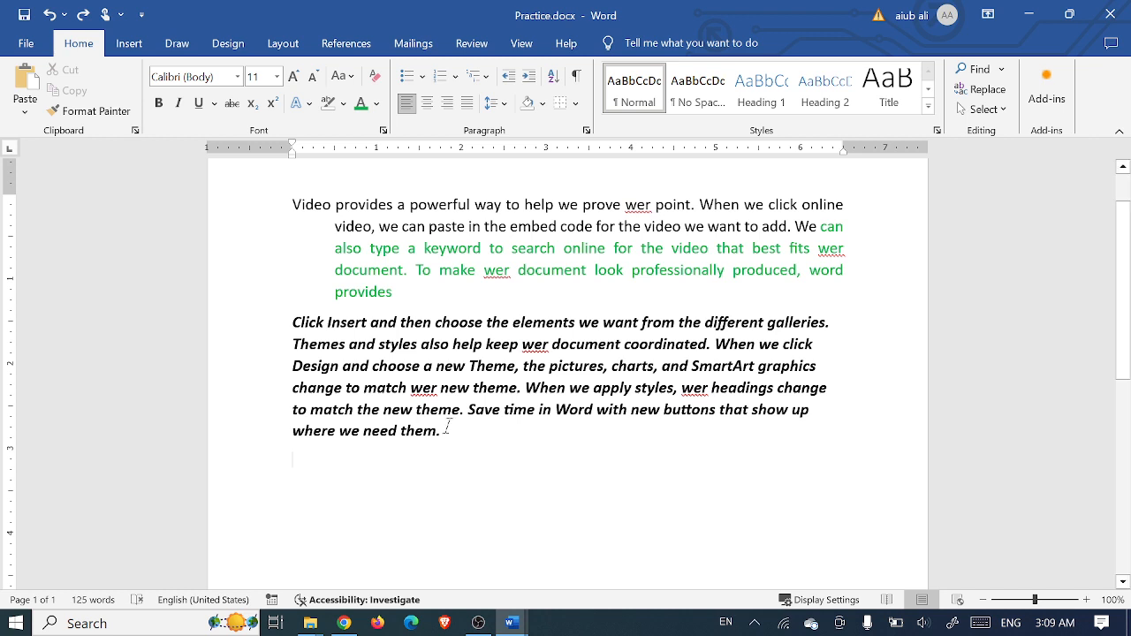
left_click(423, 365)
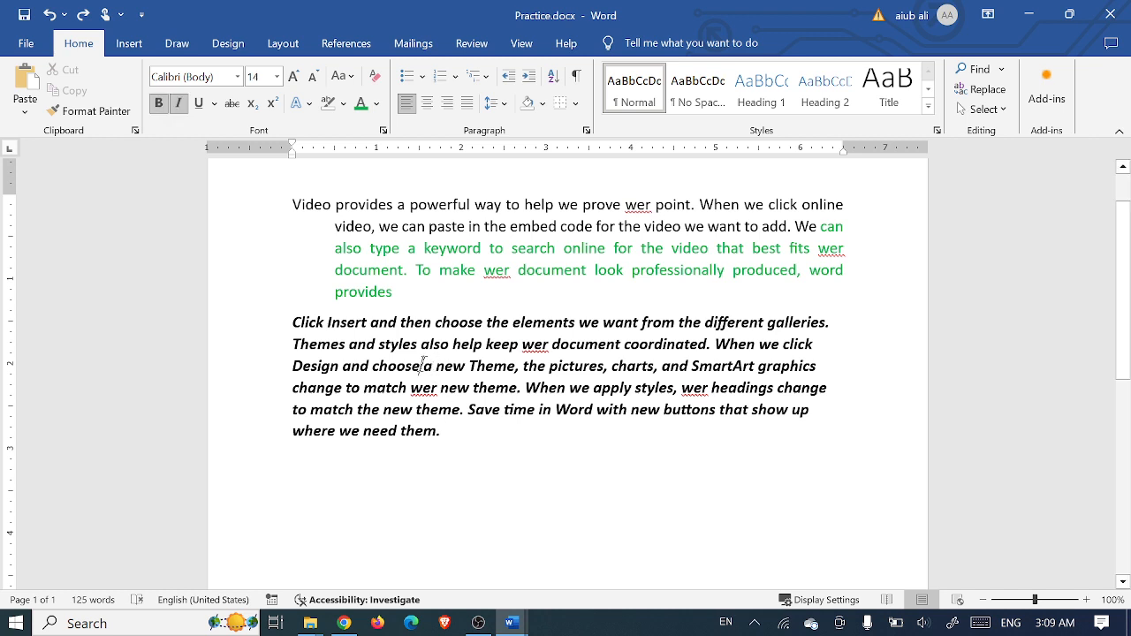
key("Return")
key("Return")
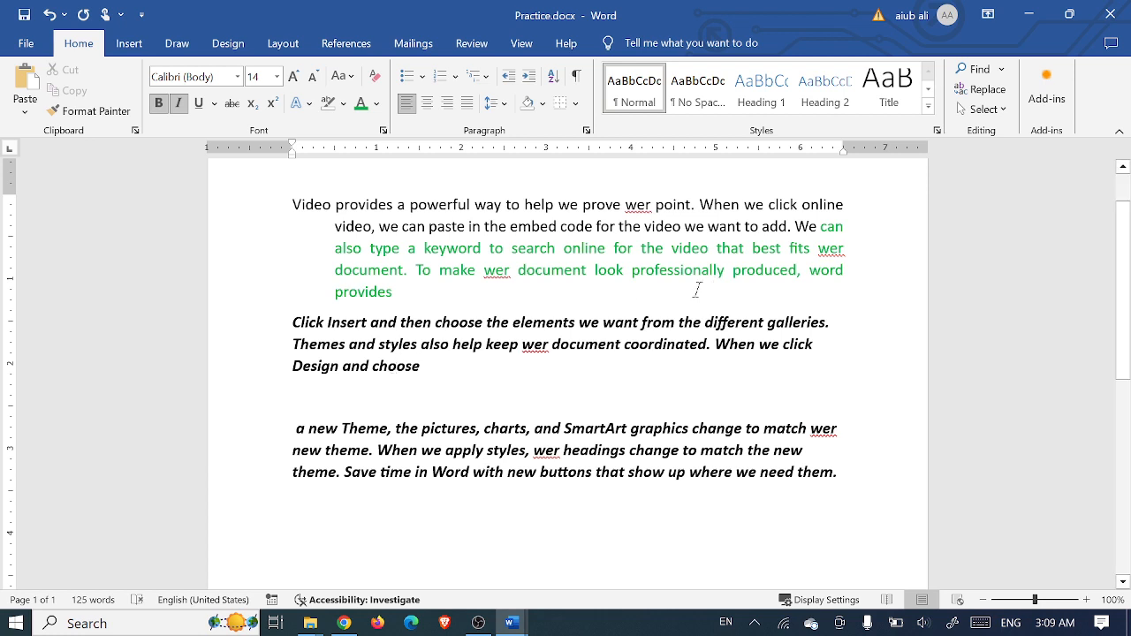
left_click(355, 510)
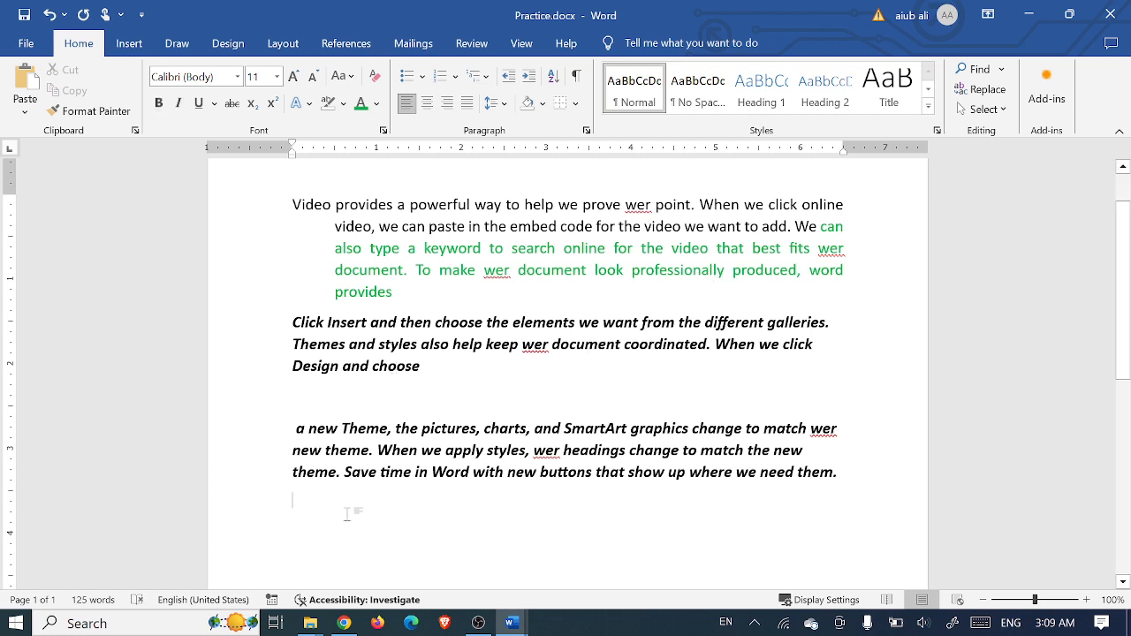
triple_click(426, 368)
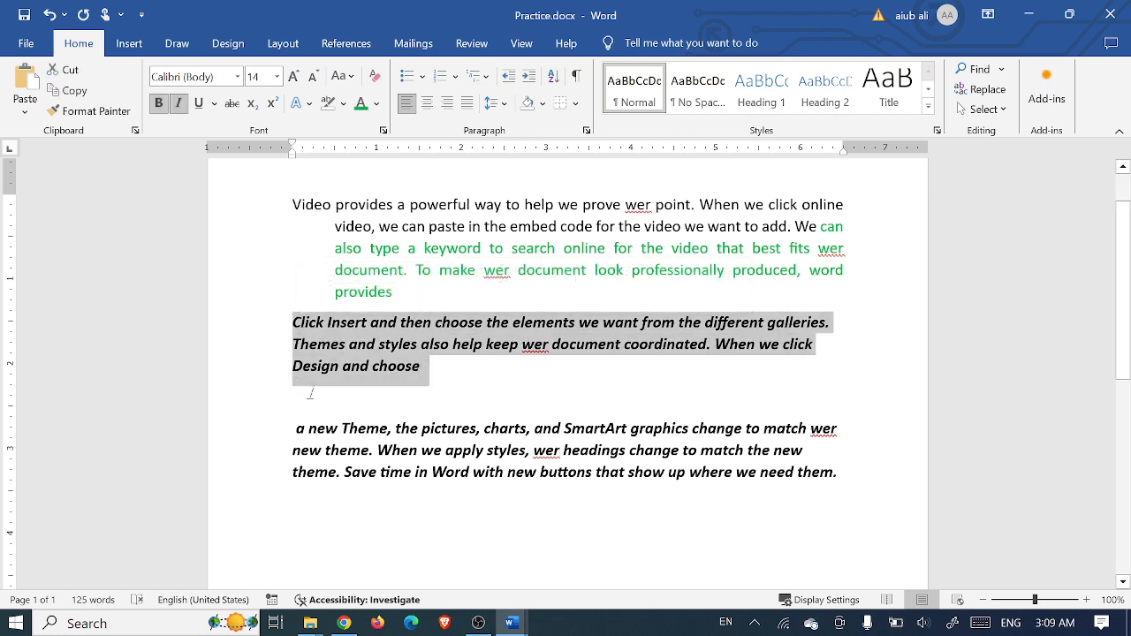
left_click(426, 508)
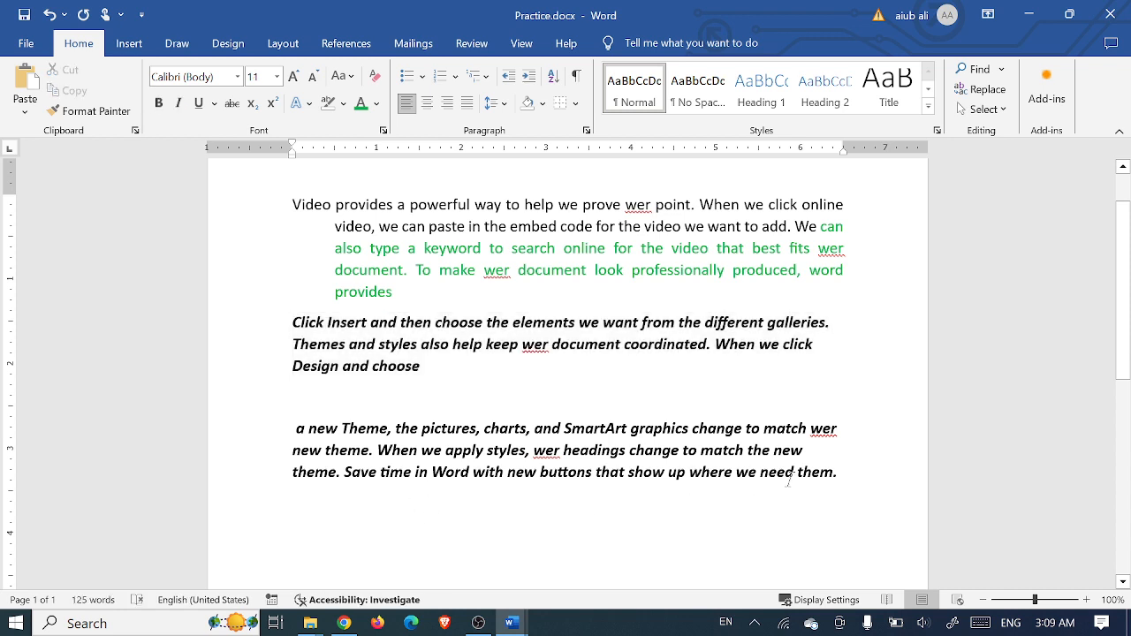
left_click_drag(426, 505, 411, 398)
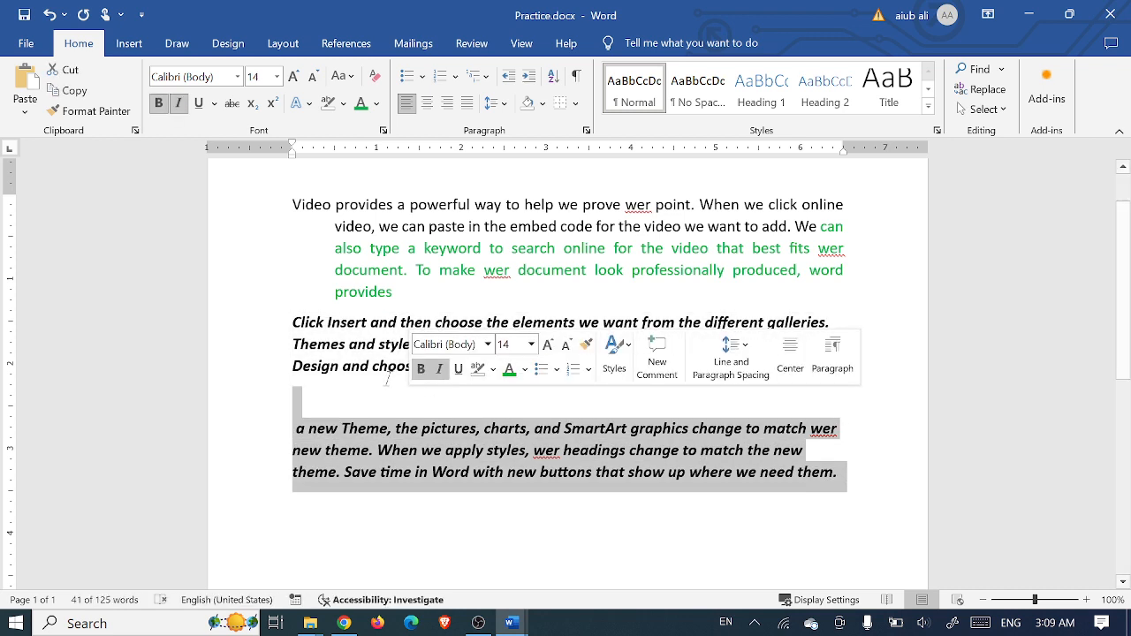
double_click(379, 366)
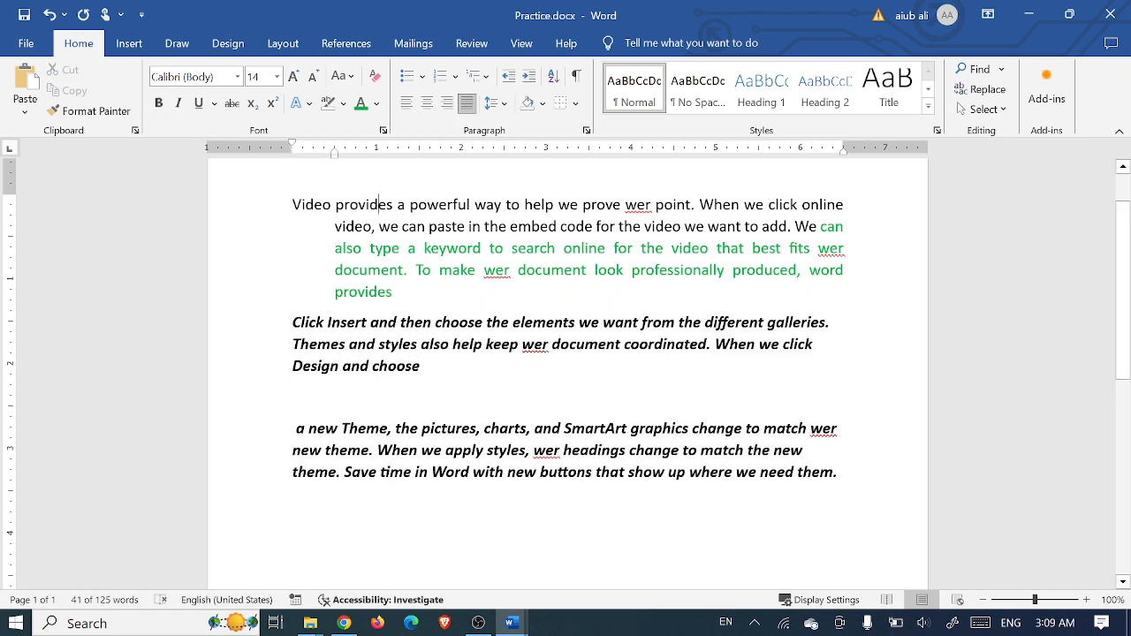
double_click(363, 204)
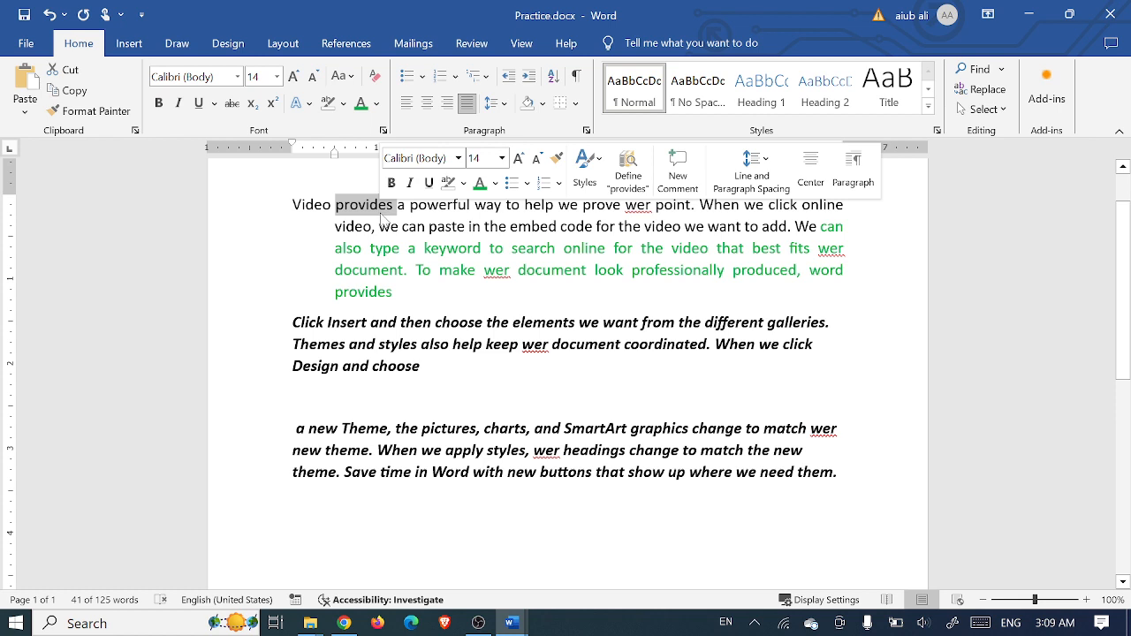
left_click(401, 335)
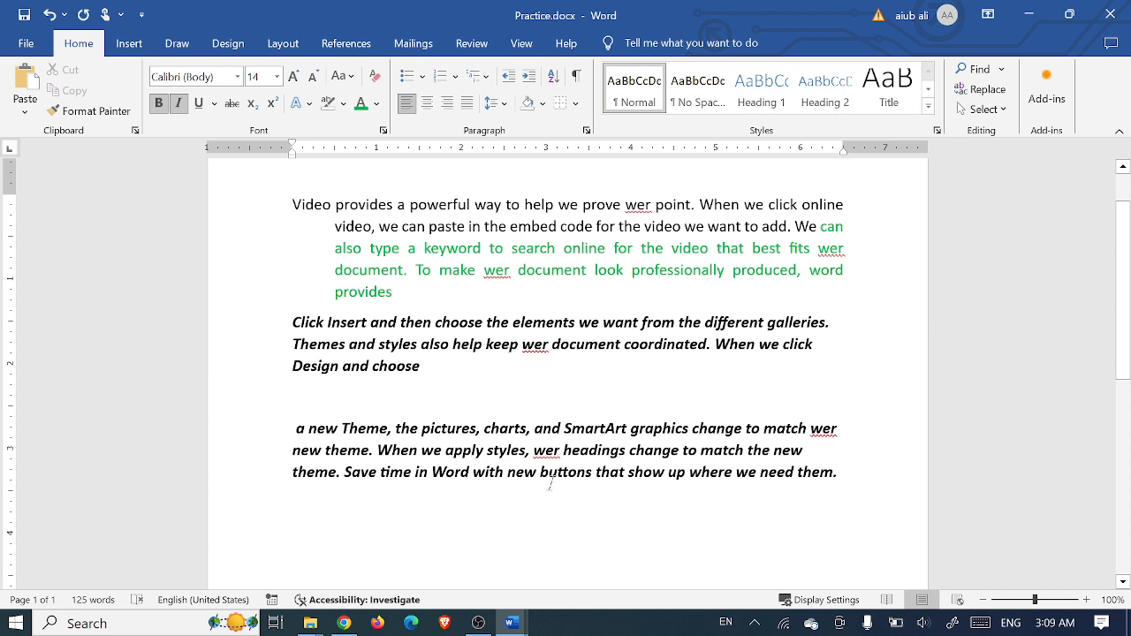
left_click(510, 249)
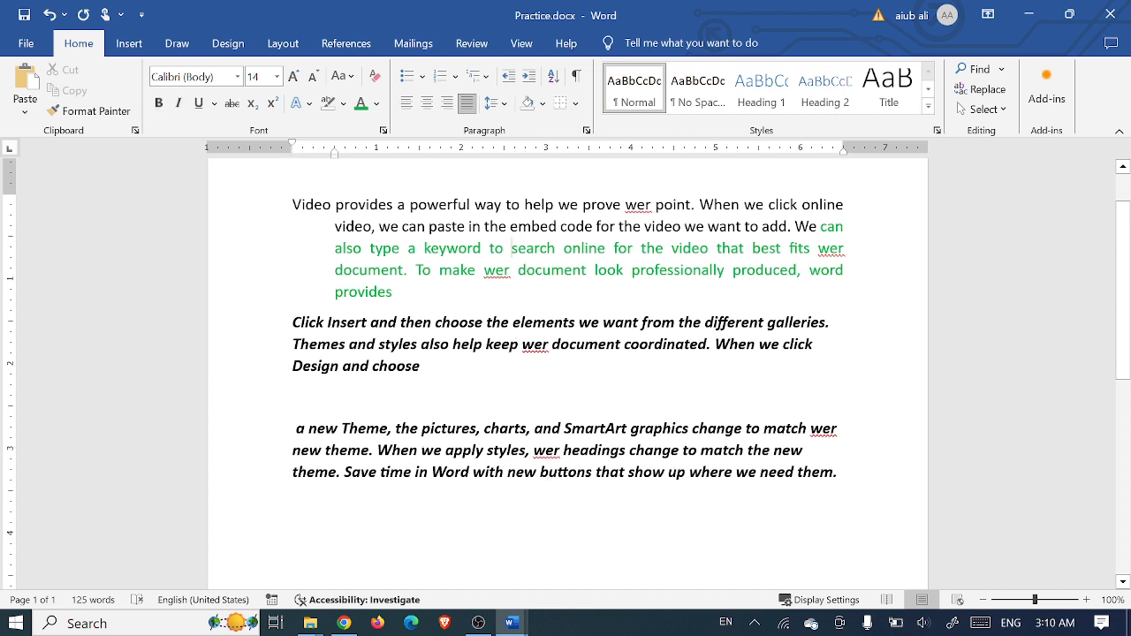
left_click(375, 509)
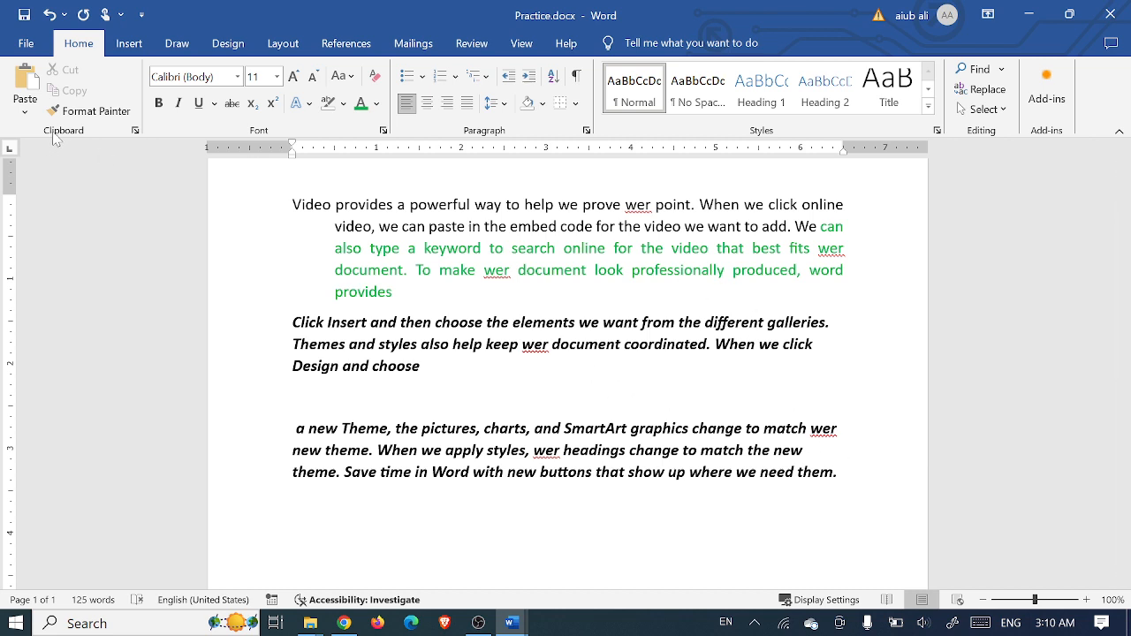
- Open the Office Clipboard pane, clear all its items, and select the first paragraph
left_click(135, 131)
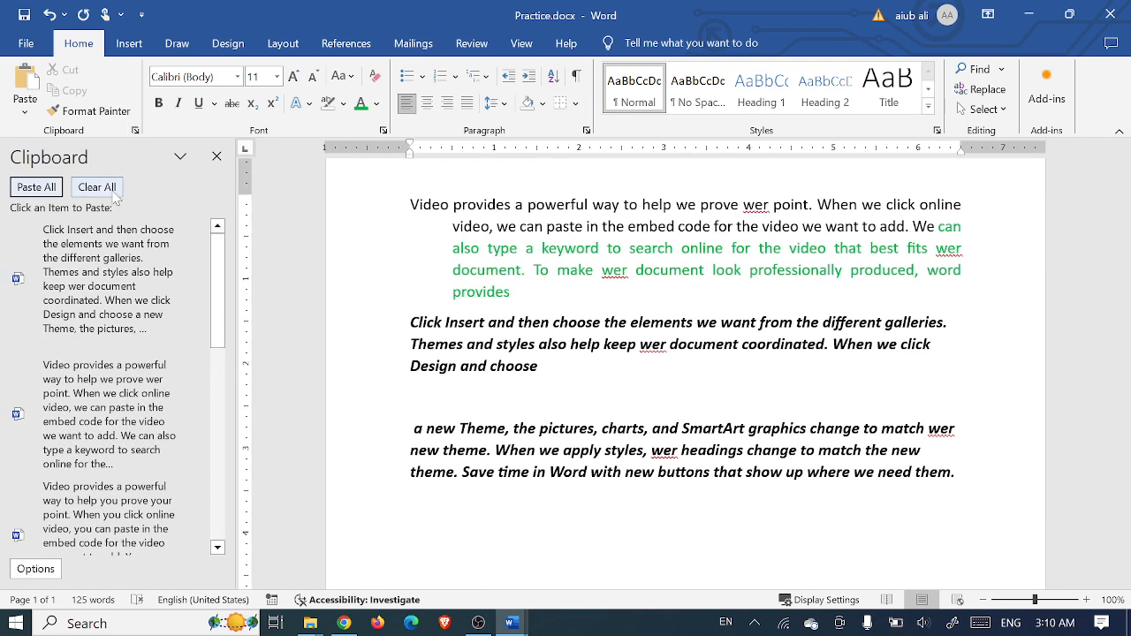
left_click(118, 194)
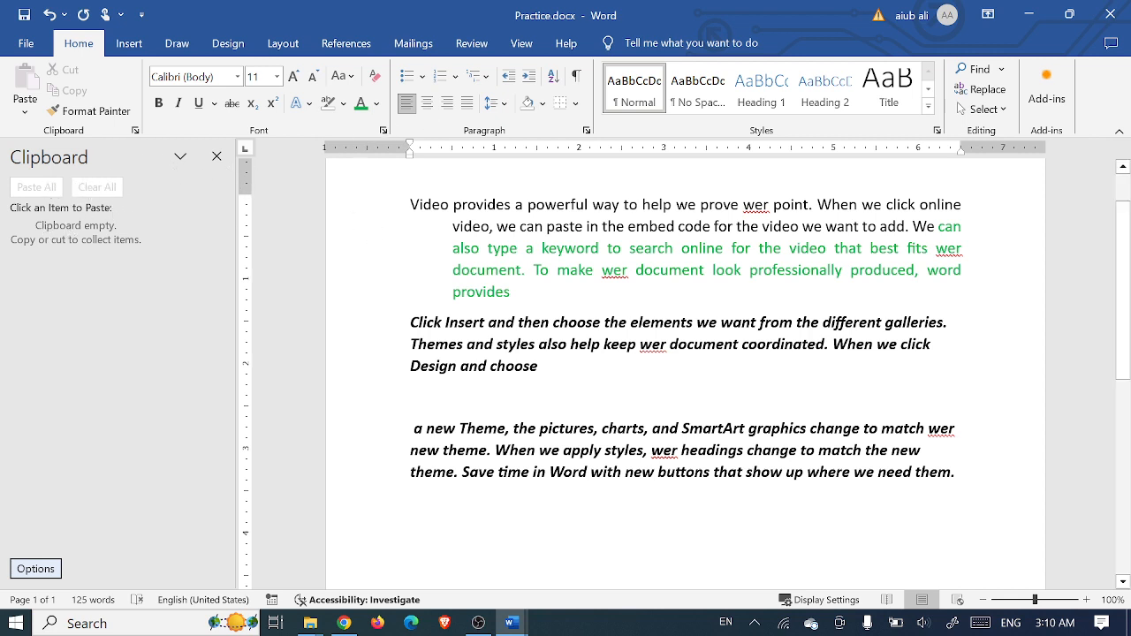
left_click_drag(533, 288, 410, 204)
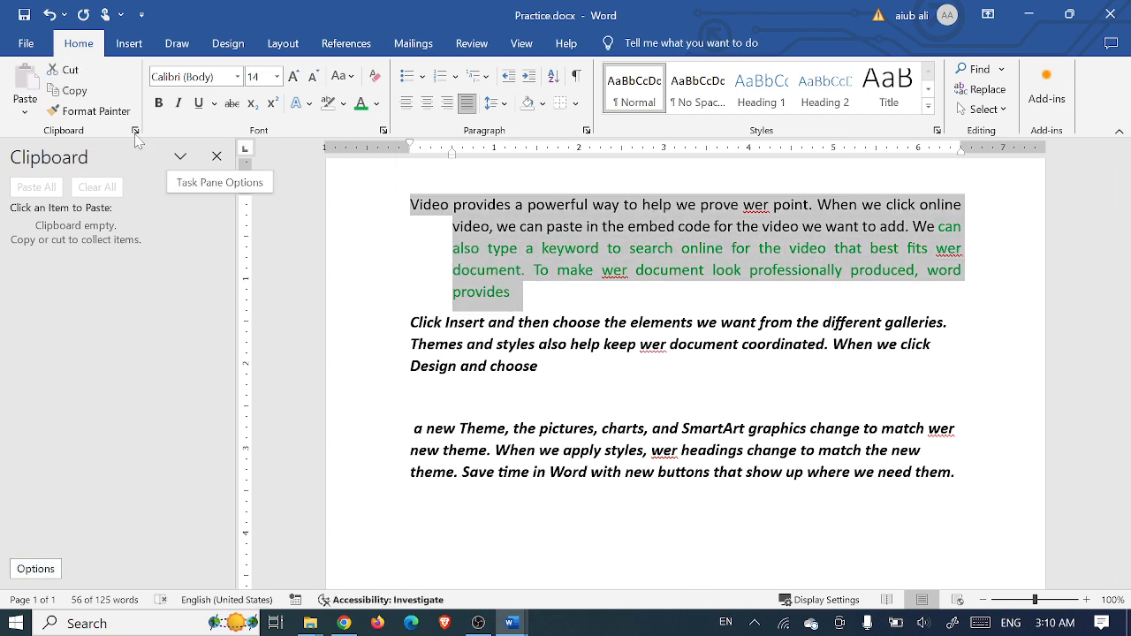
- Copy the 'Video provides', 'Click Insert' and 'a new Theme' paragraphs one by one to the clipboard
left_click(85, 94)
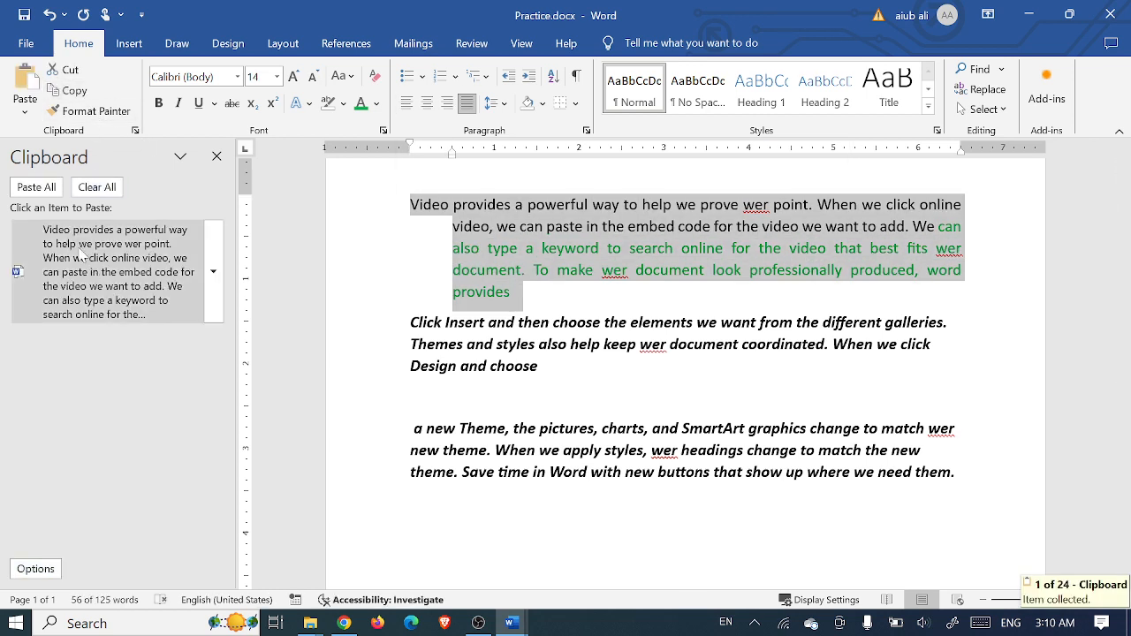
left_click_drag(548, 366, 406, 322)
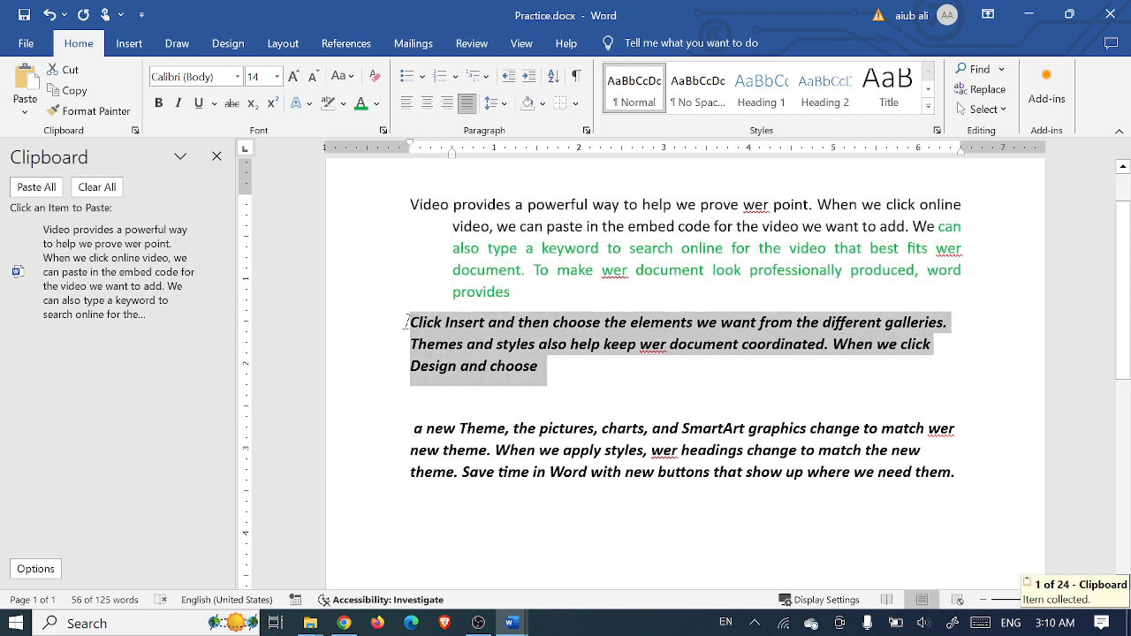
left_click(71, 95)
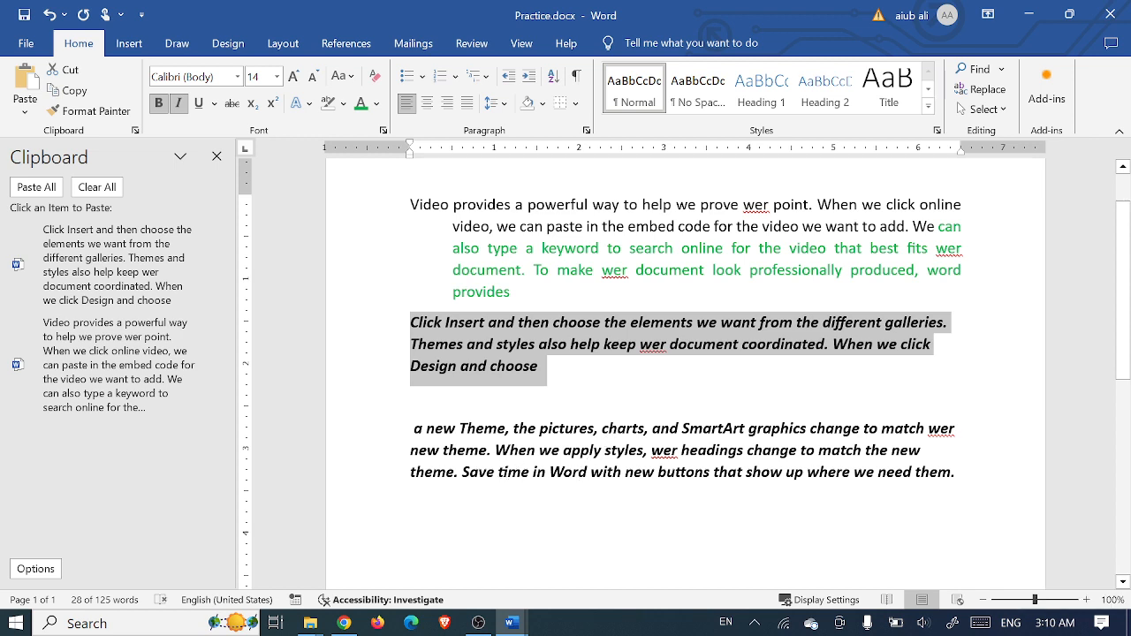
left_click_drag(961, 477, 327, 387)
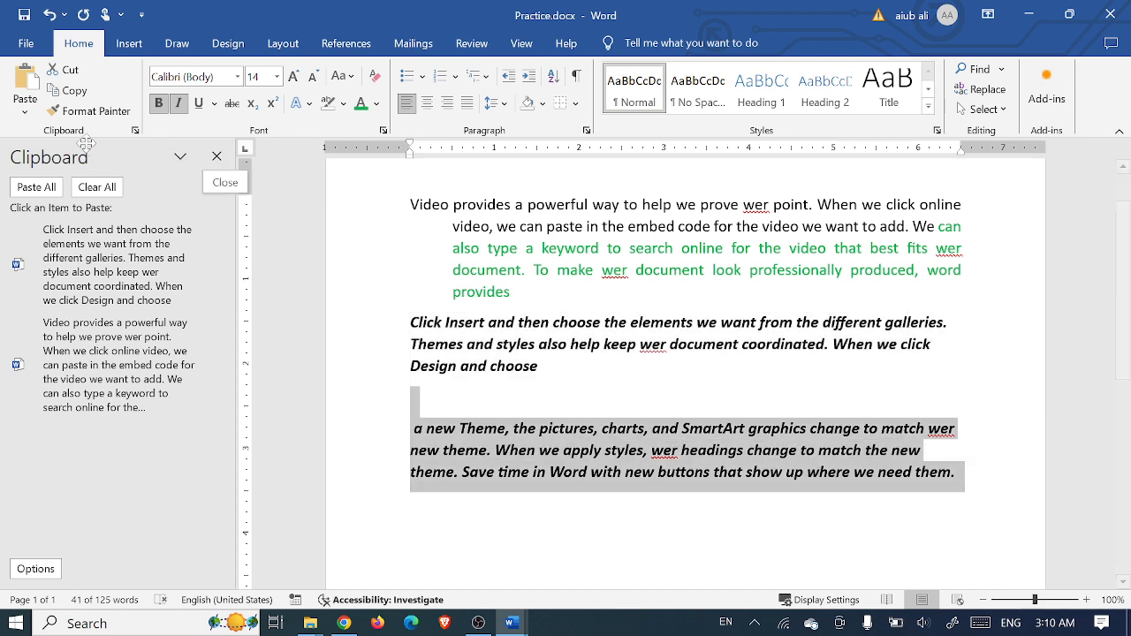
left_click(76, 92)
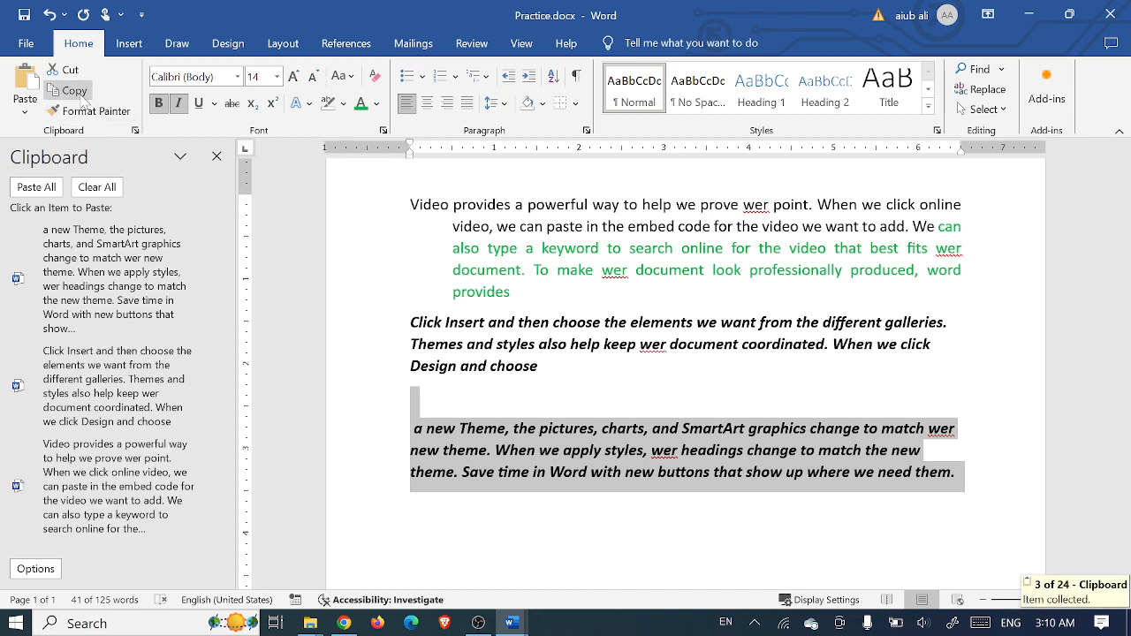
left_click(641, 398)
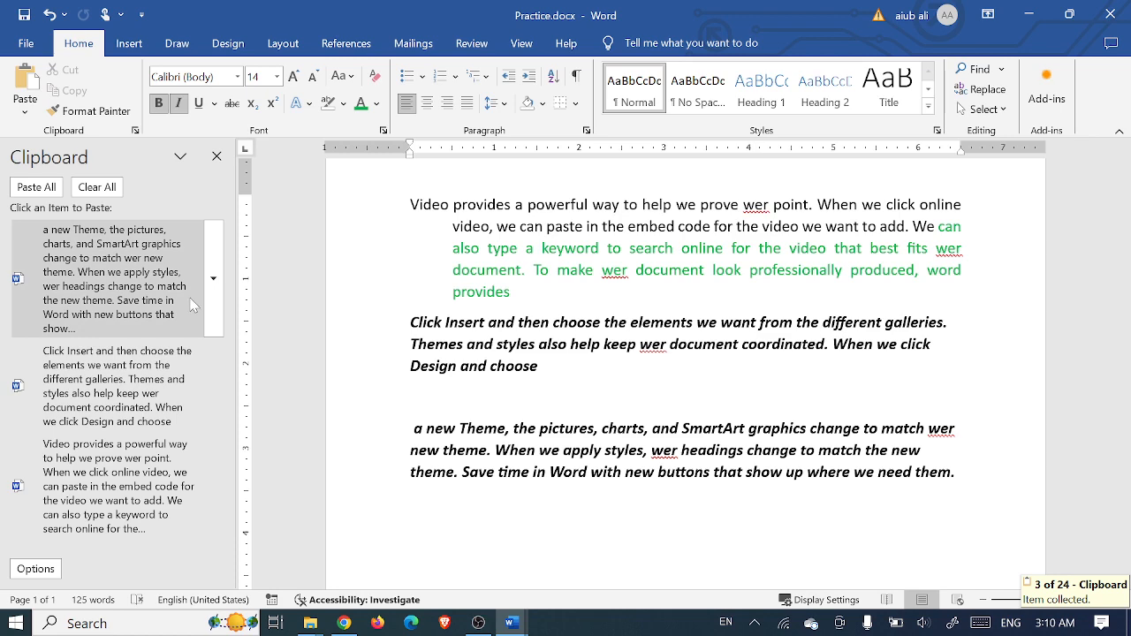
- Below the text, add blank lines and paste the 'Click Insert', 'a new Theme' and 'Video provides' items
left_click(504, 525)
key("Return")
key("Return")
key("Return")
key("Return")
key("Return")
key("Return")
key("Return")
key("Return")
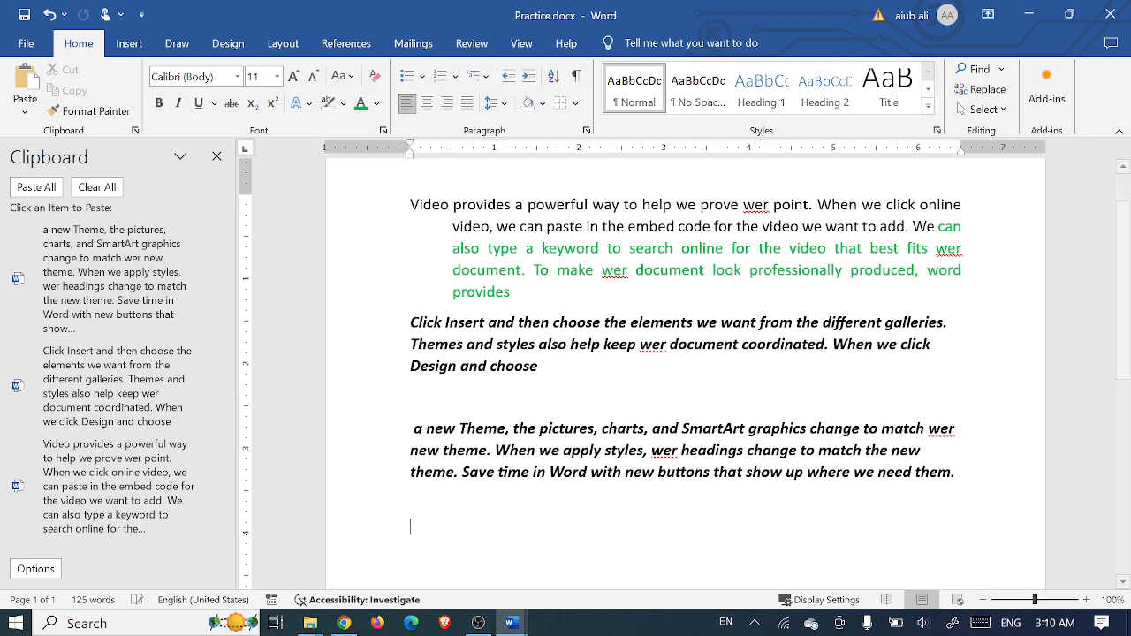
key("Return")
key("Return")
key("Return")
key("Return")
key("Return")
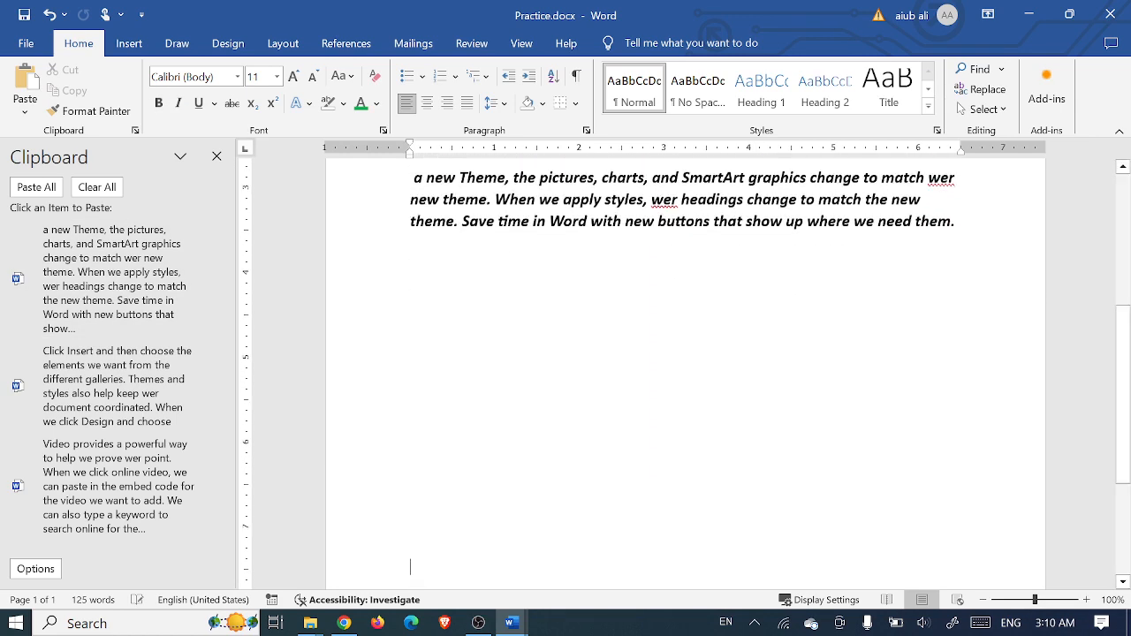
left_click(124, 380)
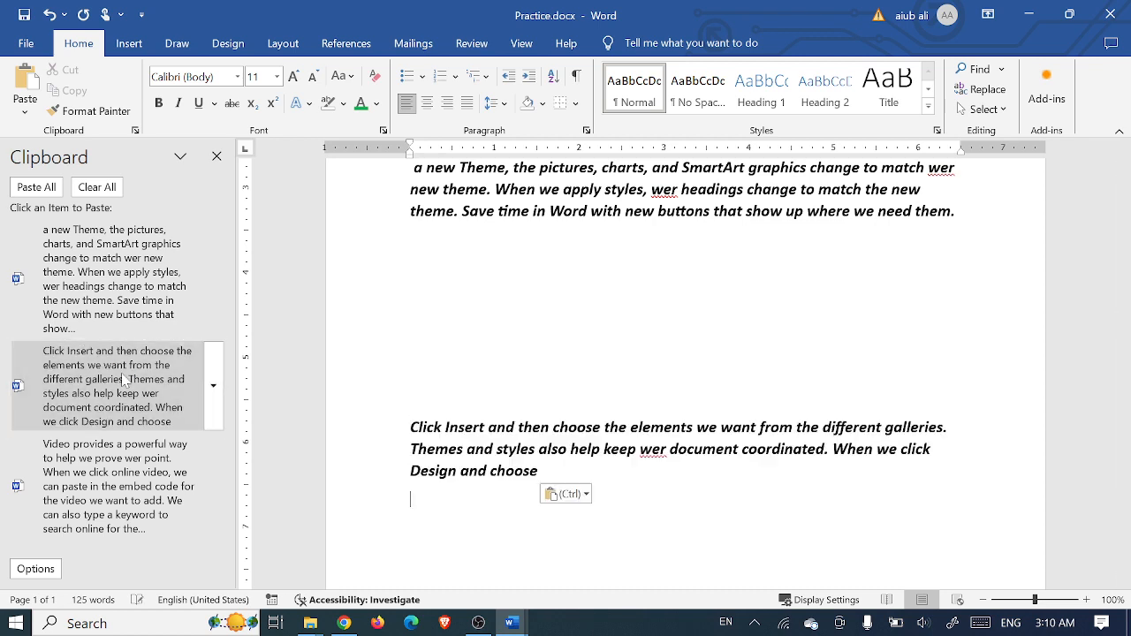
left_click(89, 247)
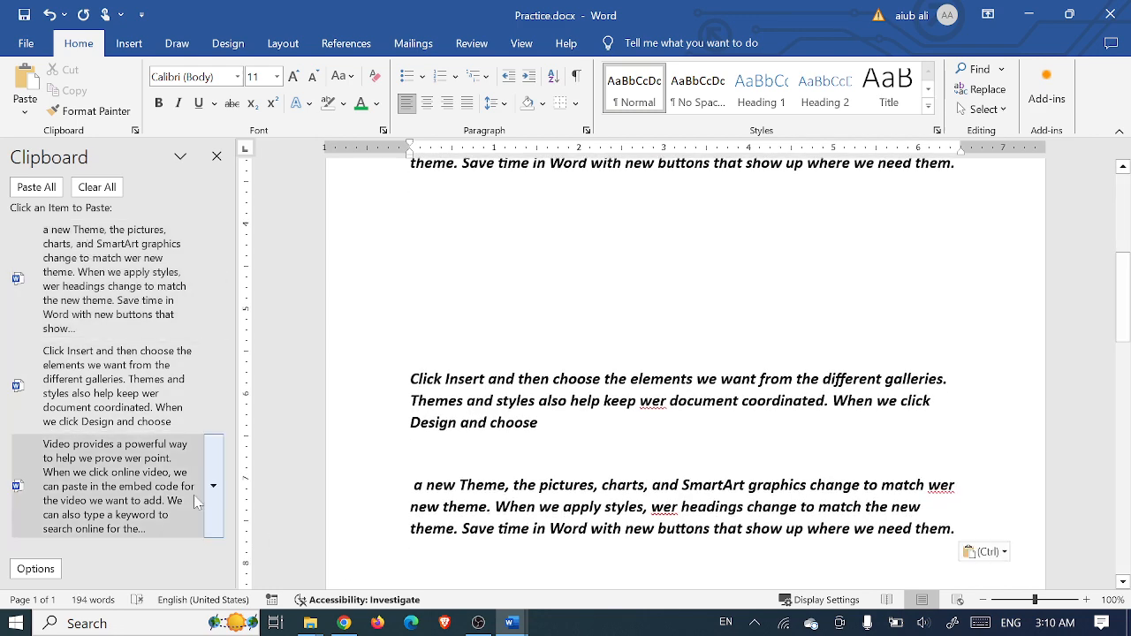
left_click(155, 504)
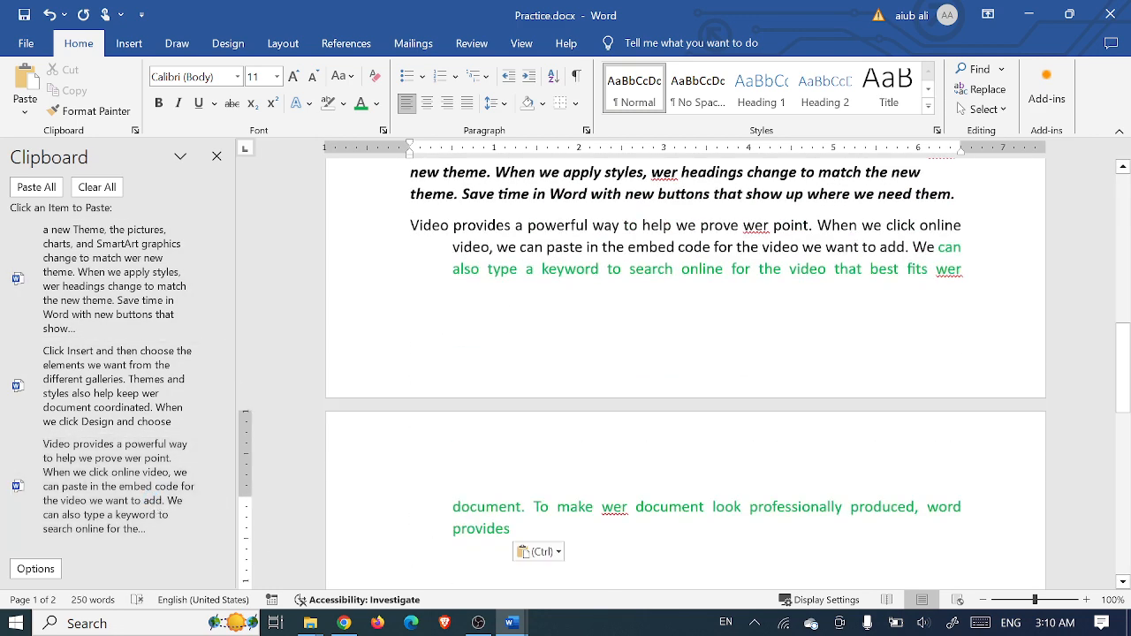
- Paste the 'a new Theme' and 'Video provides' items again, each after a new blank line
scroll(684, 354, "down", 4)
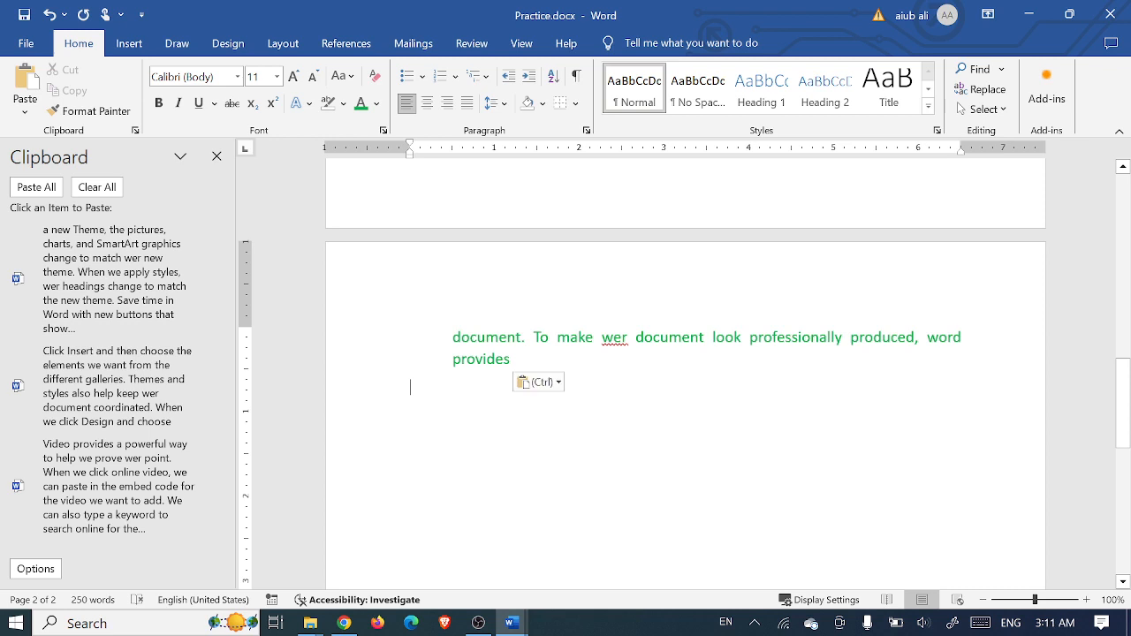
key("Return")
key("Return")
key("Return")
key("Return")
left_click(141, 270)
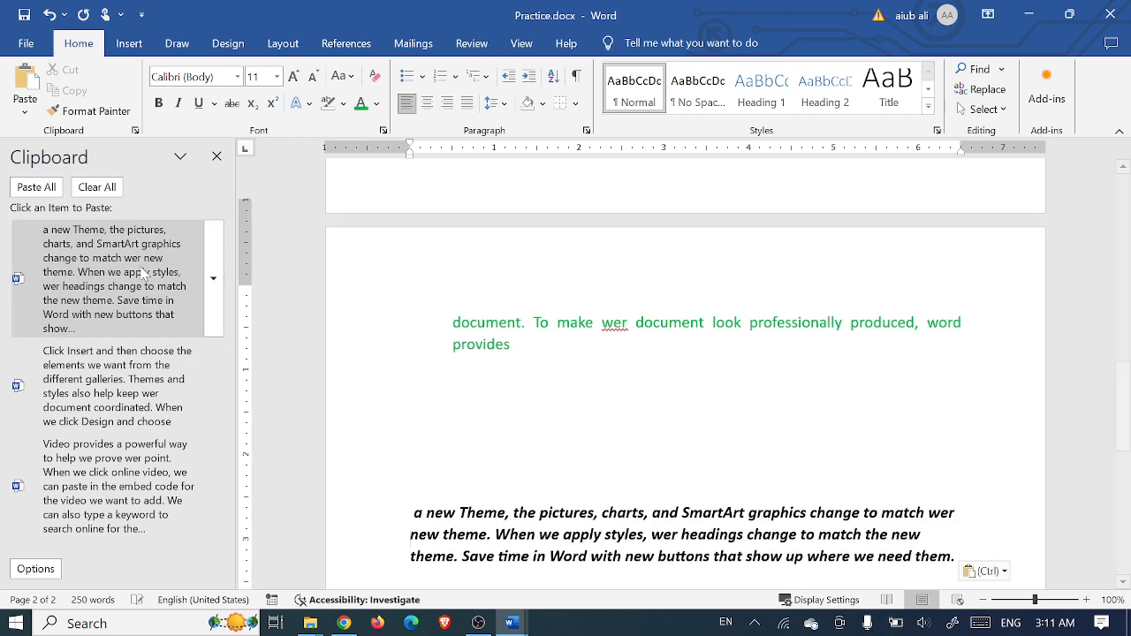
key("Return")
key("Return")
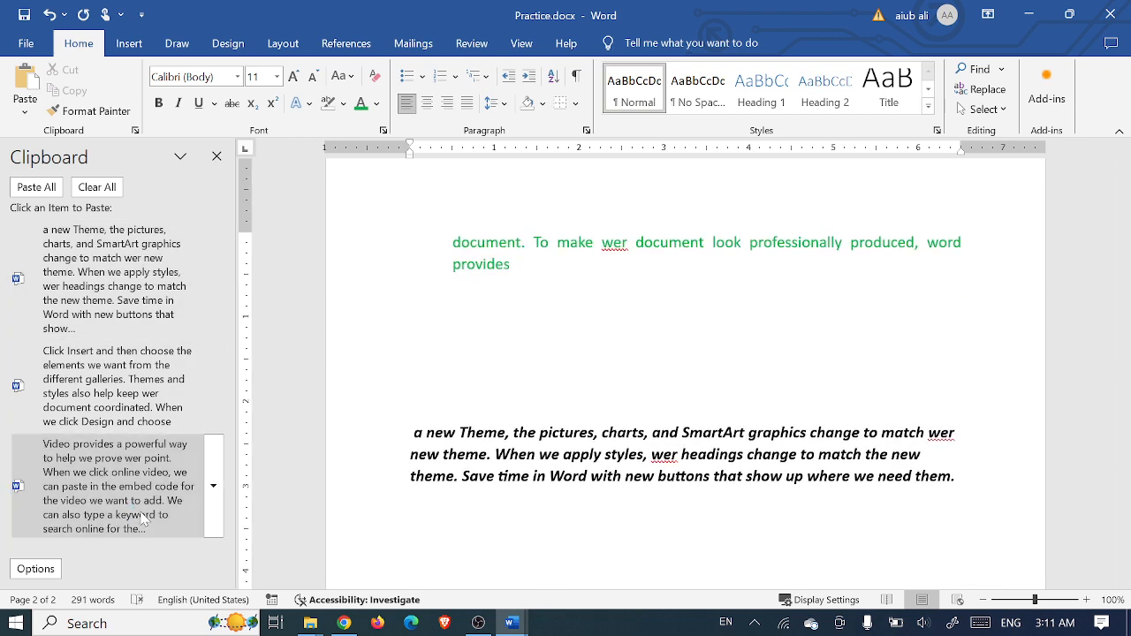
left_click(104, 516)
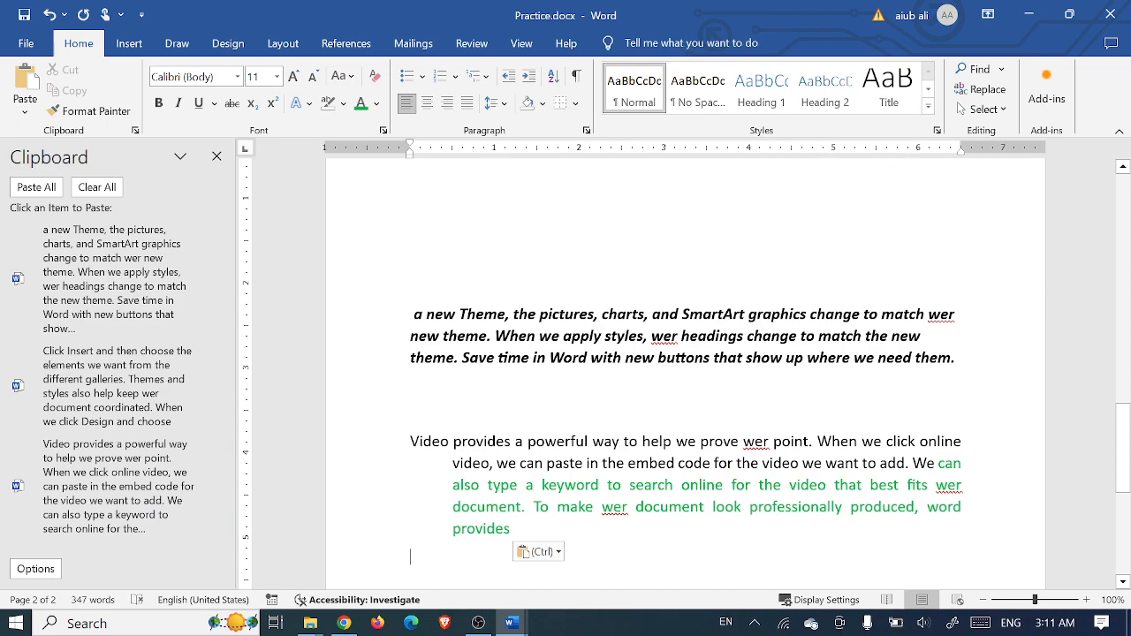
scroll(608, 487, "up", 10)
scroll(609, 486, "down", 1)
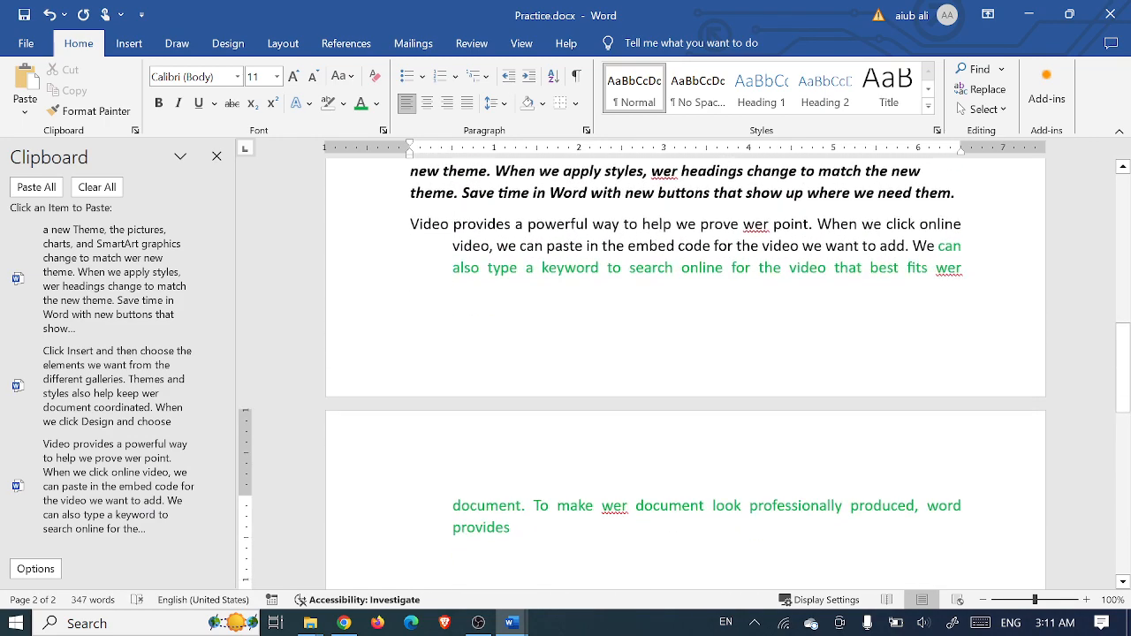
scroll(609, 487, "up", 10)
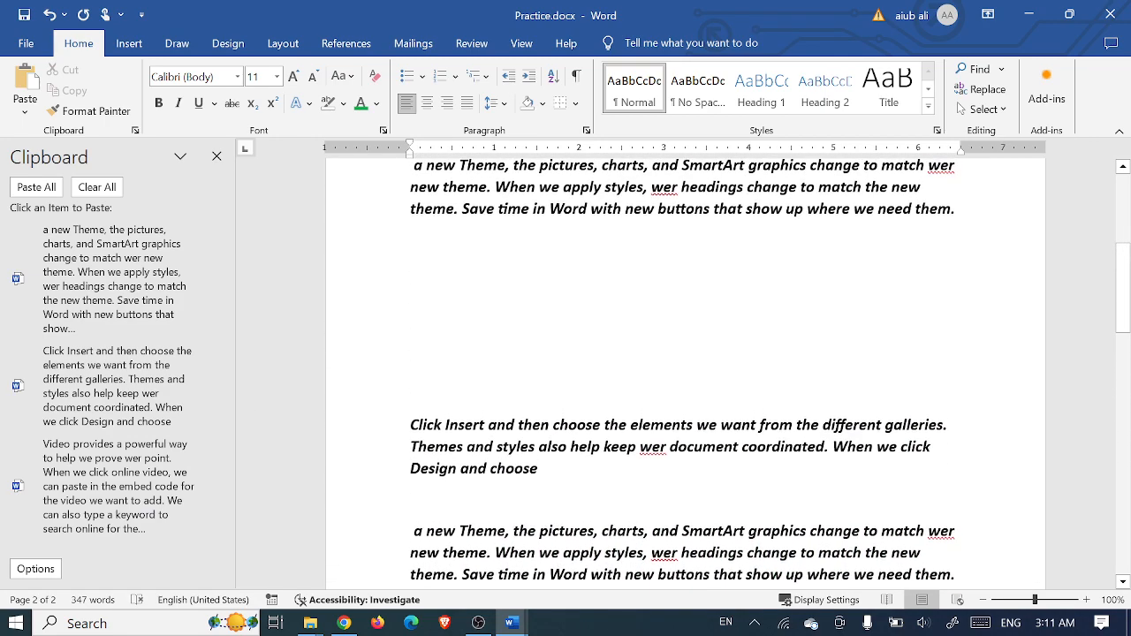
- Replace the earlier pasted copies by pasting all three clipboard items at once, reaching 250 words
left_click_drag(413, 336, 505, 515)
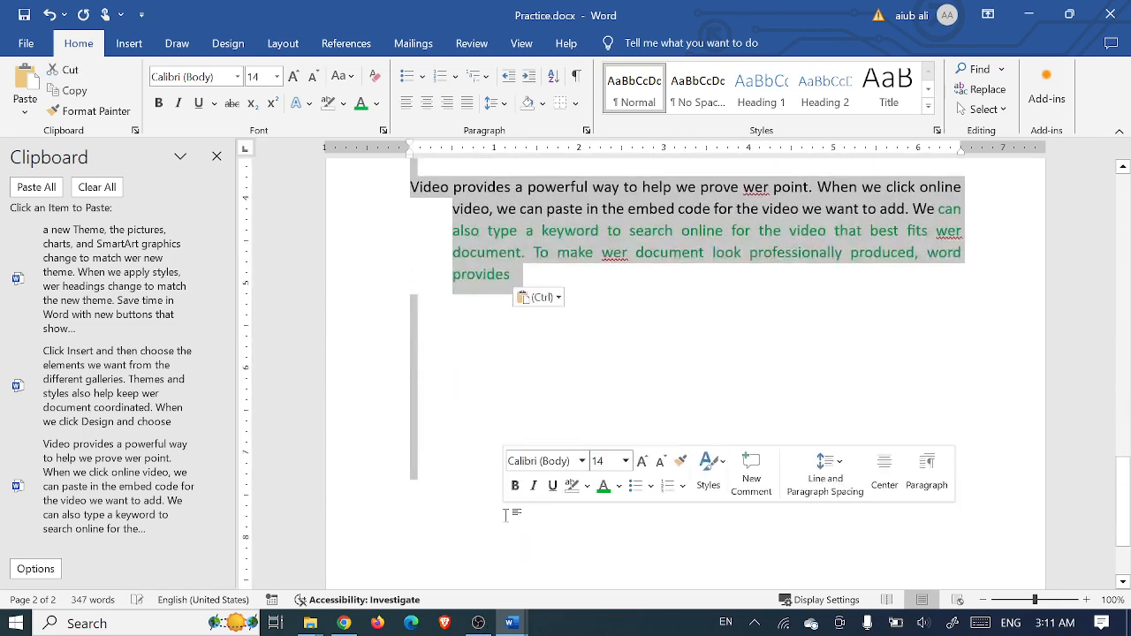
key("Delete")
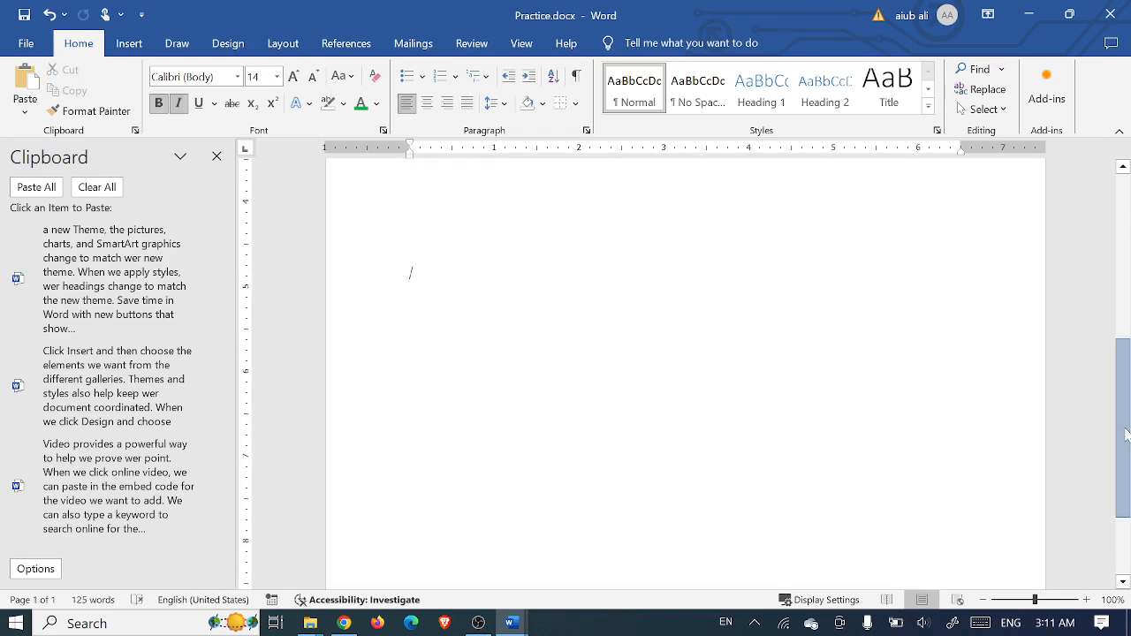
left_click_drag(1127, 435, 1104, 328)
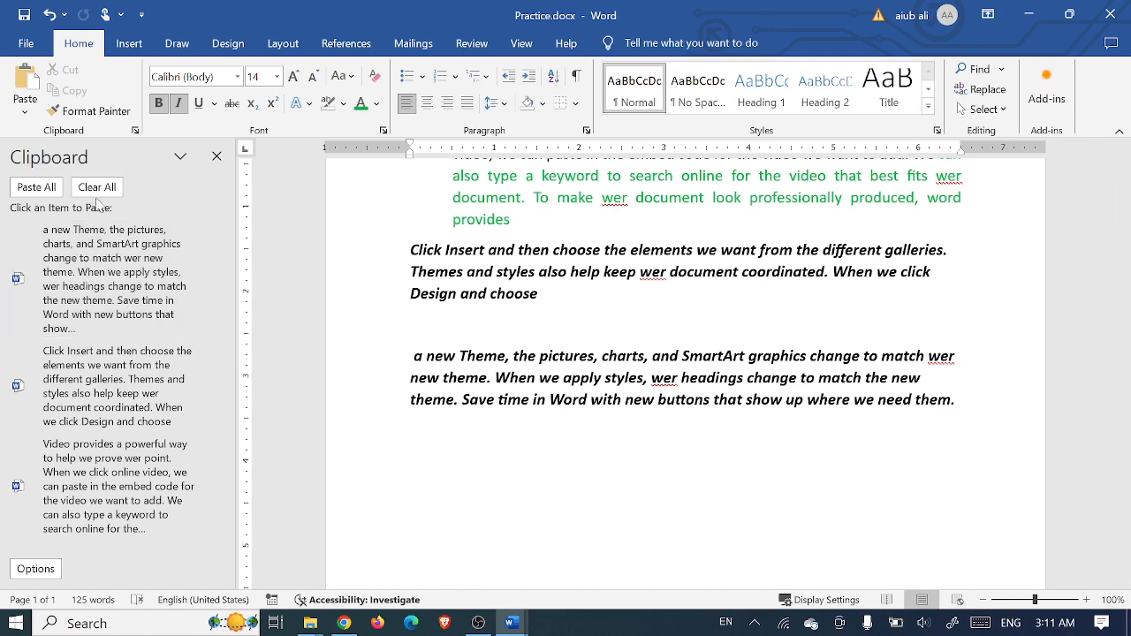
left_click(36, 187)
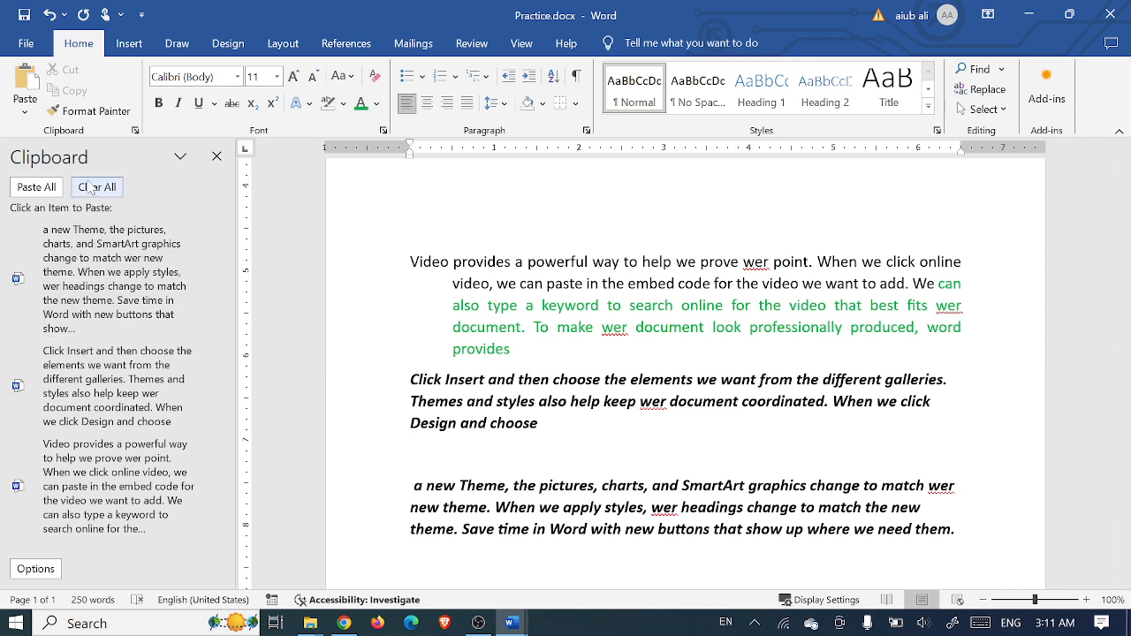
mouse_move(96, 158)
left_mouse_down()
mouse_move(254, 225)
mouse_move(129, 212)
mouse_move(76, 160)
mouse_move(92, 153)
left_mouse_up()
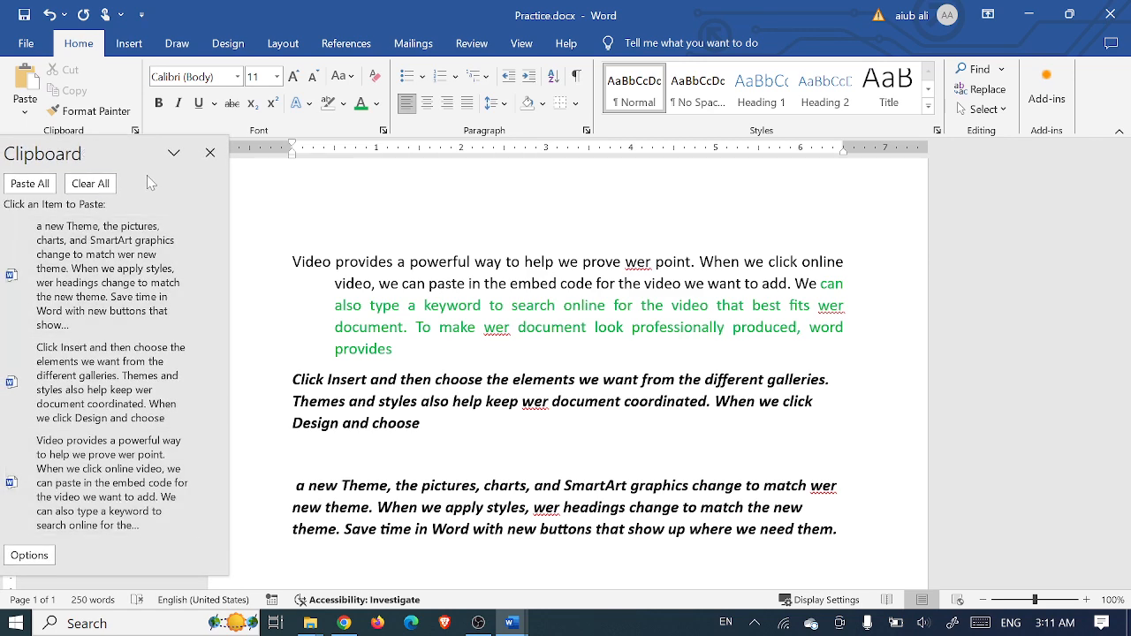
- Delete everything from 'Click Insert' onward, keeping only the 'Video provides' paragraph, and turn off bold
left_click(211, 152)
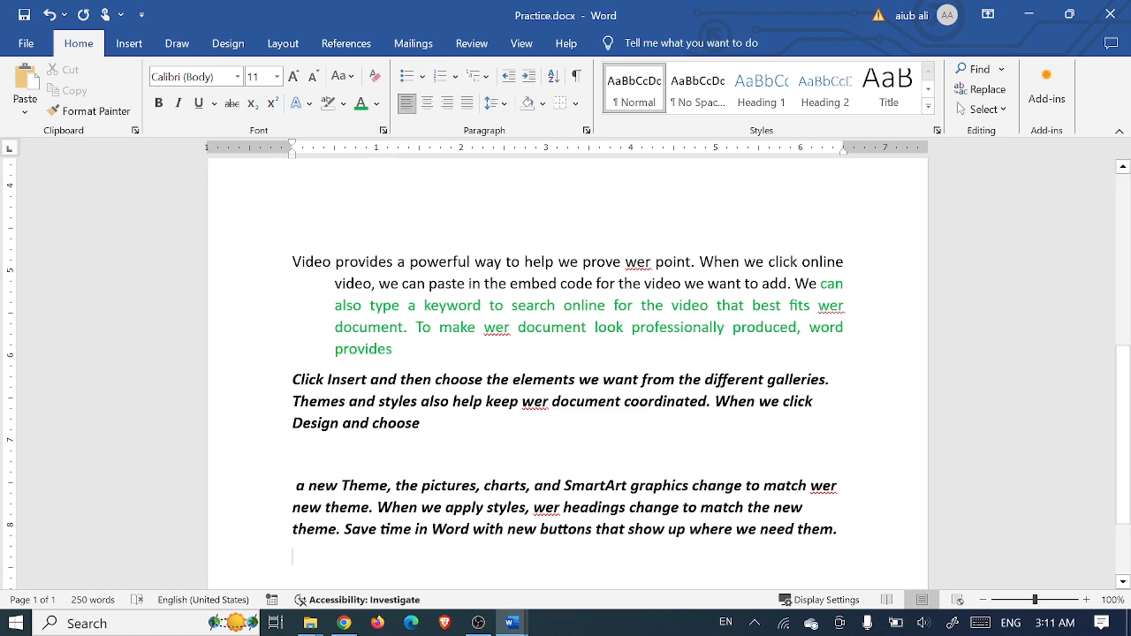
scroll(568, 311, "up", 8)
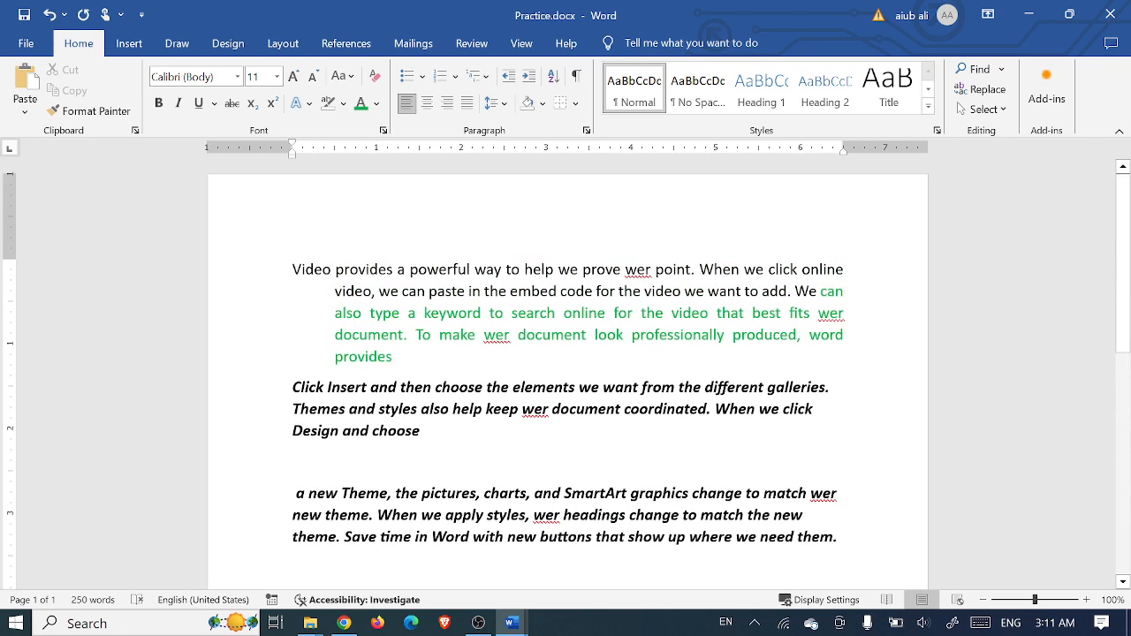
left_click_drag(337, 402, 879, 408)
key("Delete")
scroll(329, 373, "up", 3)
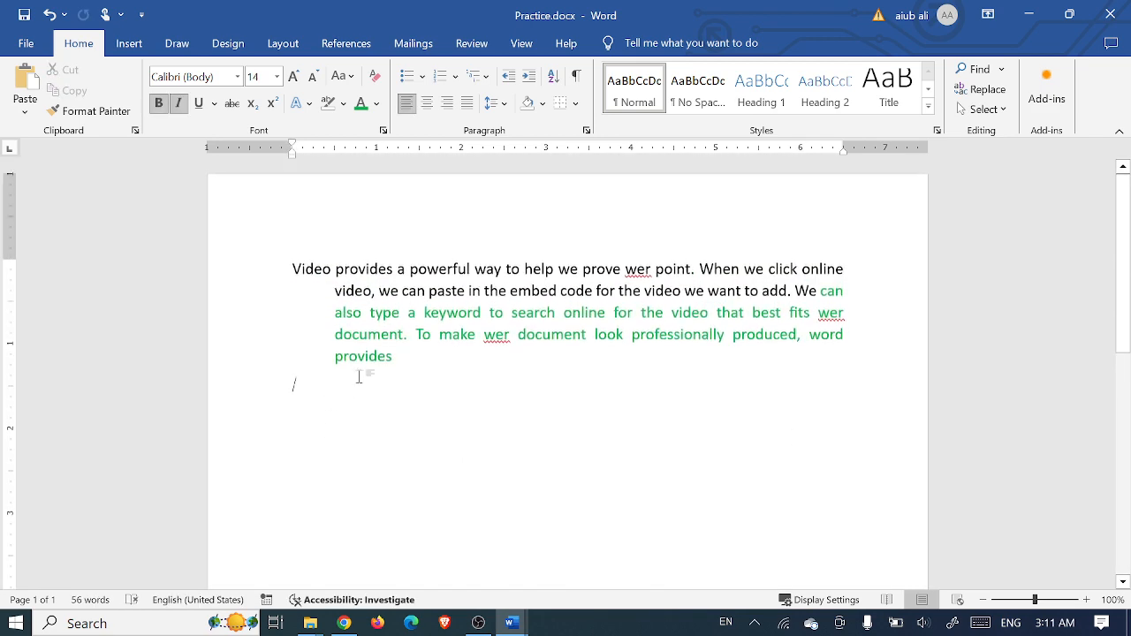
left_click(159, 104)
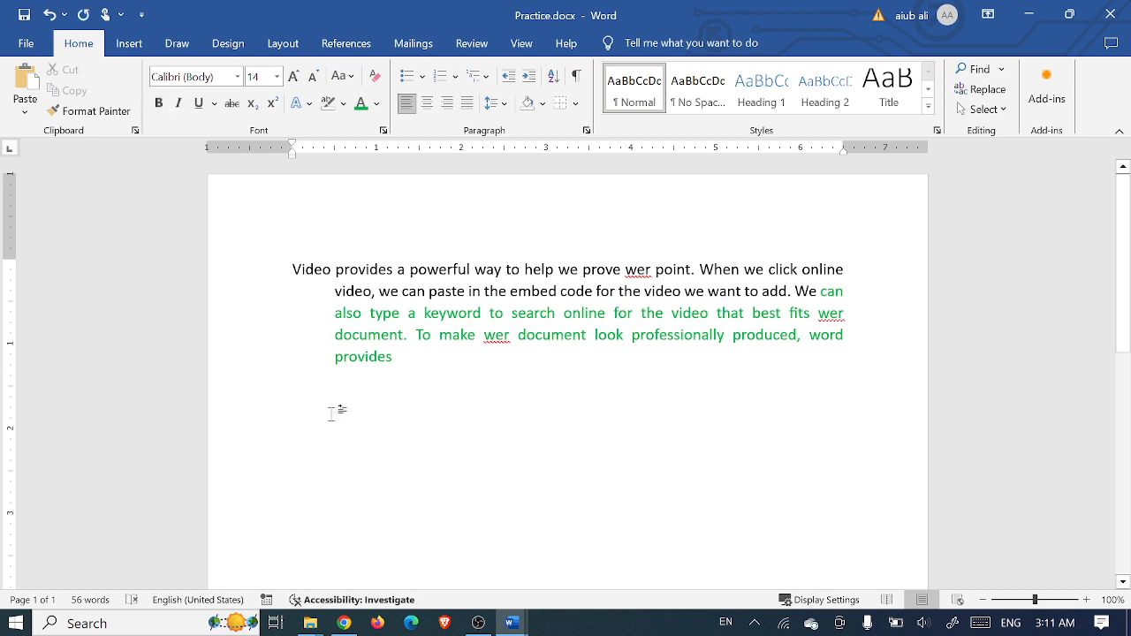
- Clear all items from the Office Clipboard and switch to Chrome
left_click(137, 132)
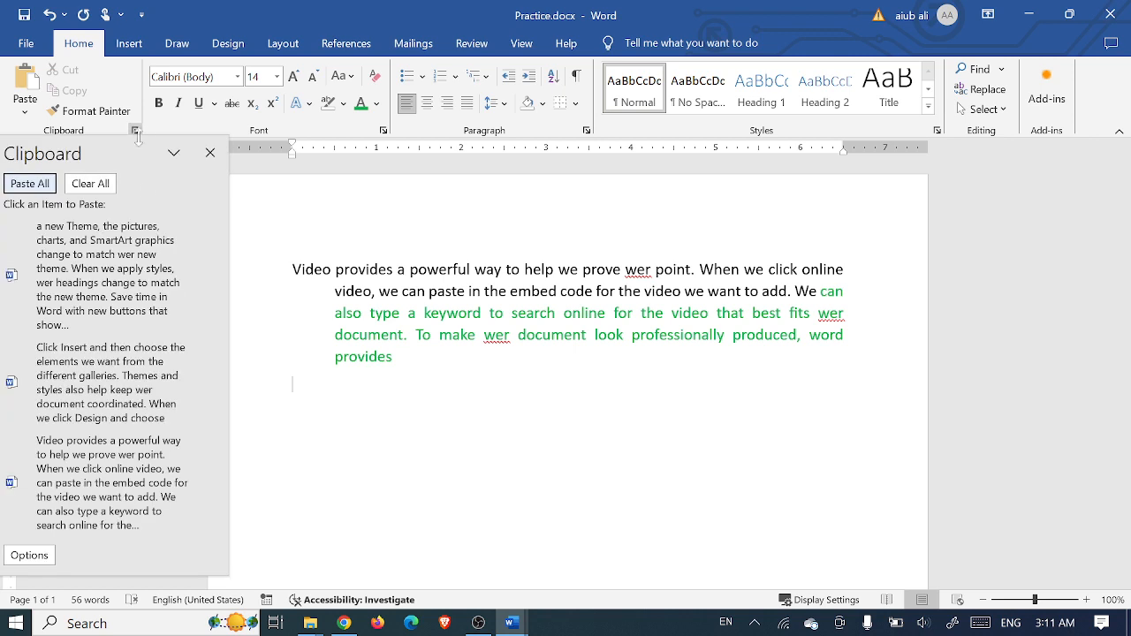
left_click(93, 184)
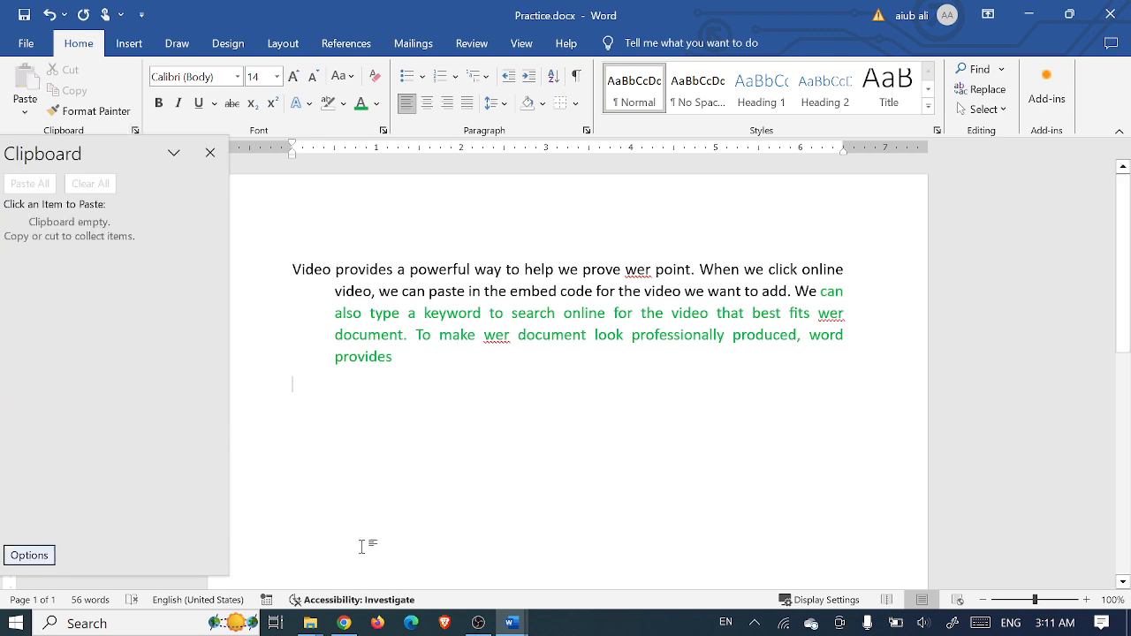
left_click(344, 623)
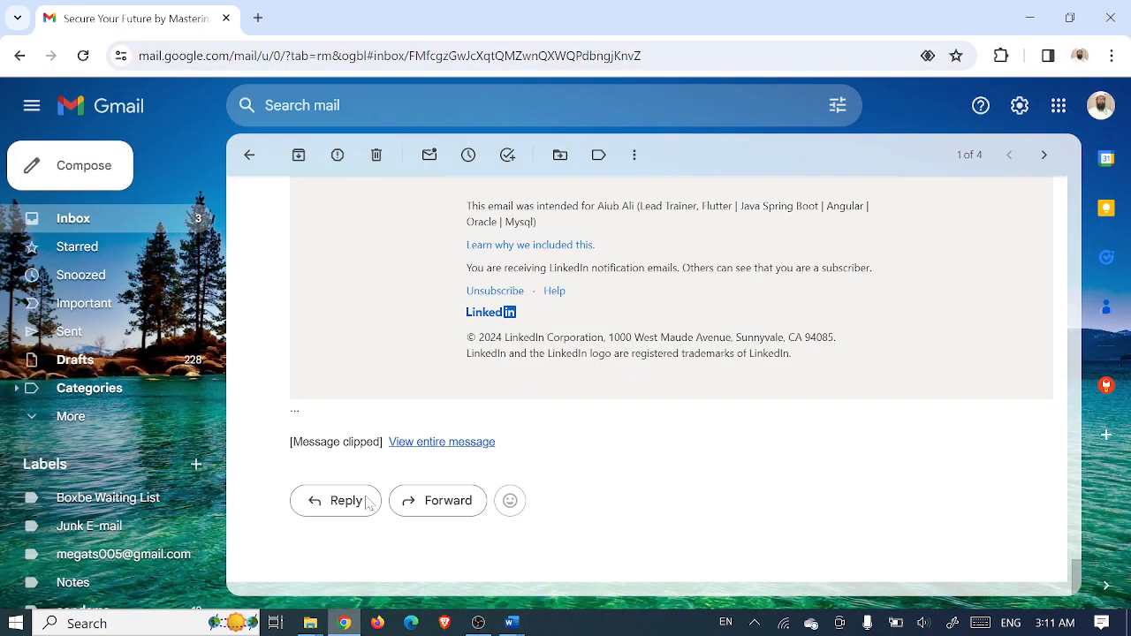
- Go to prothomalo.com in a new tab and open the Japan earthquake article
left_click(258, 19)
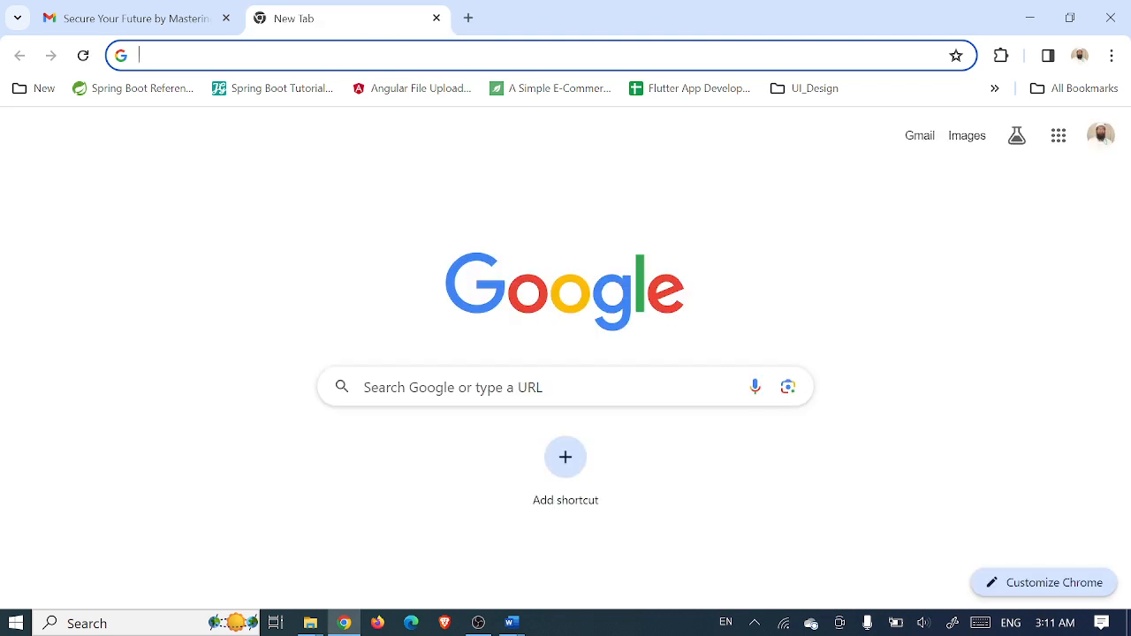
type("p")
key("Return")
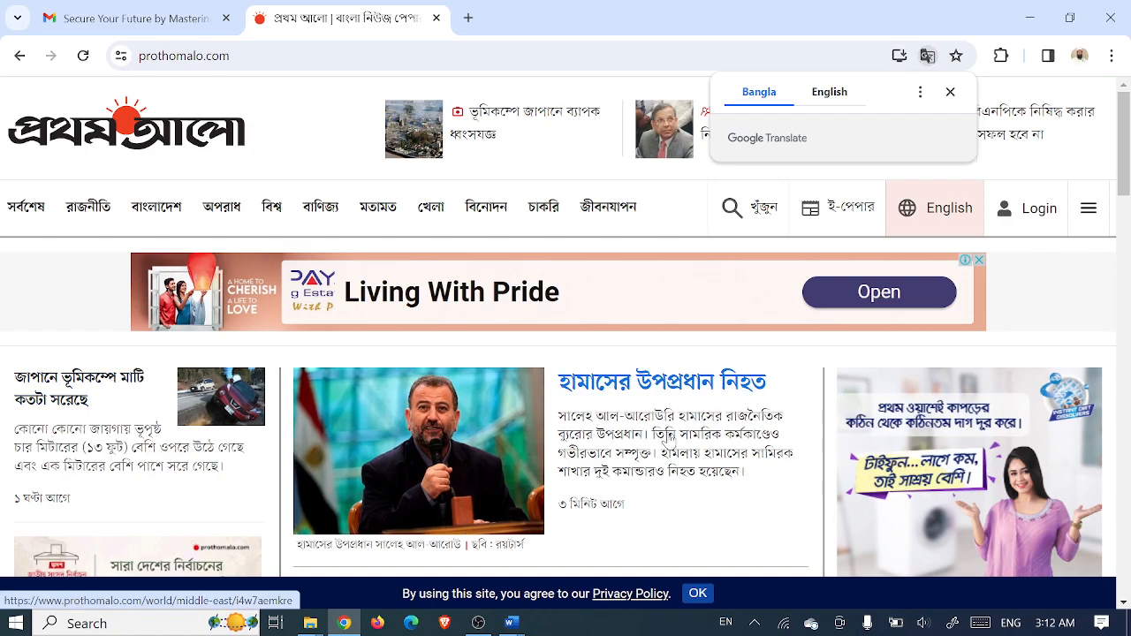
scroll(553, 452, "down", 1)
scroll(553, 452, "down", 5)
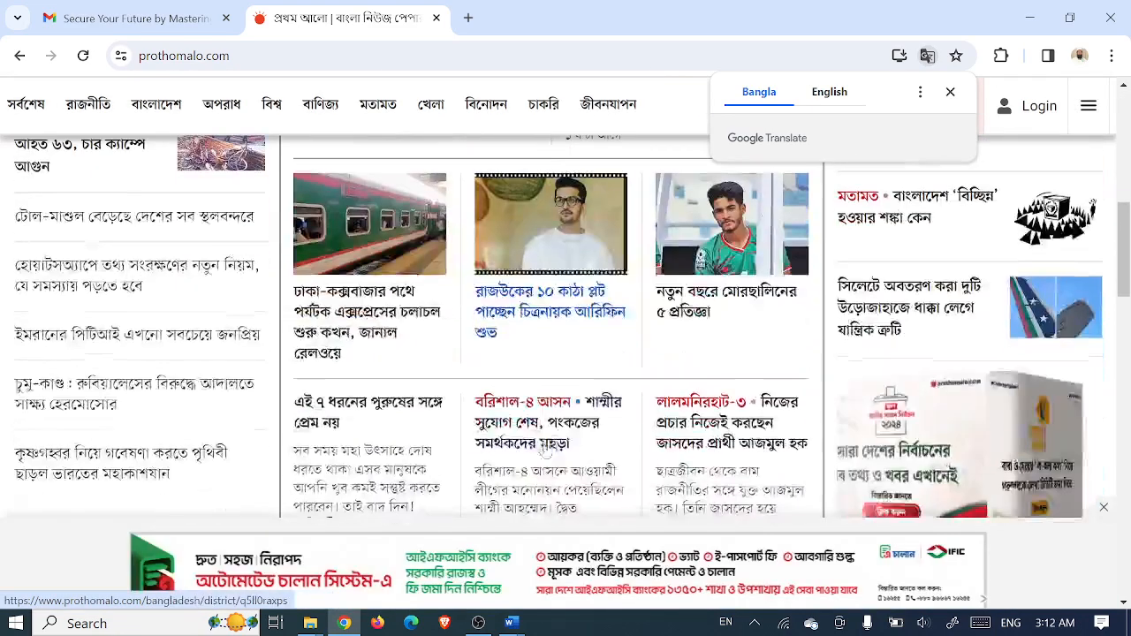
scroll(108, 381, "up", 4)
scroll(97, 383, "up", 3)
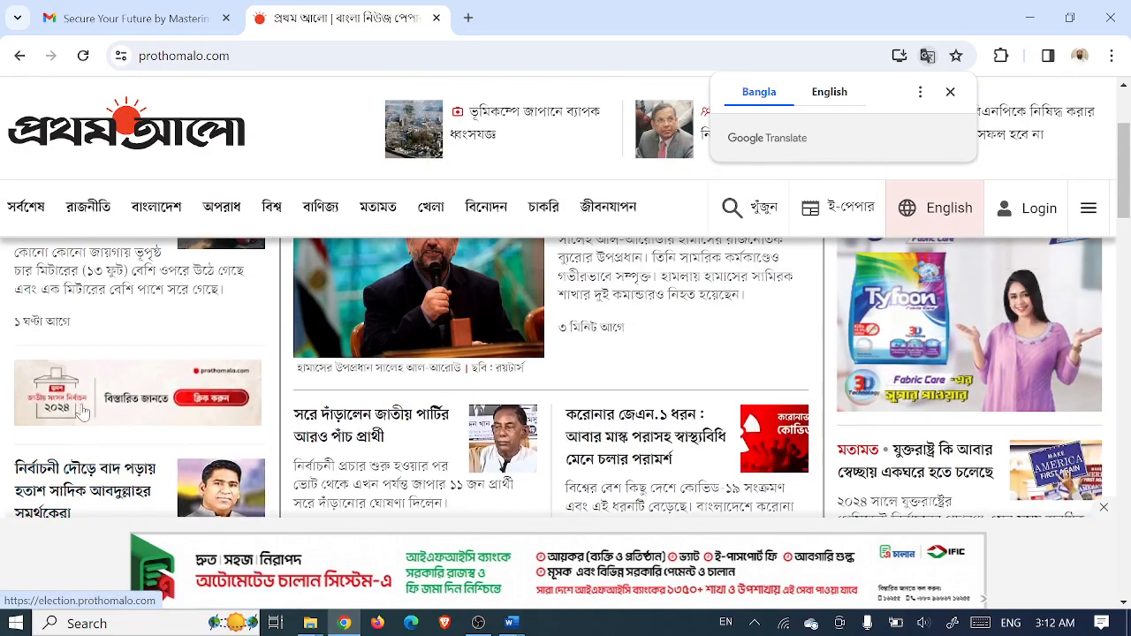
middle_click(64, 386)
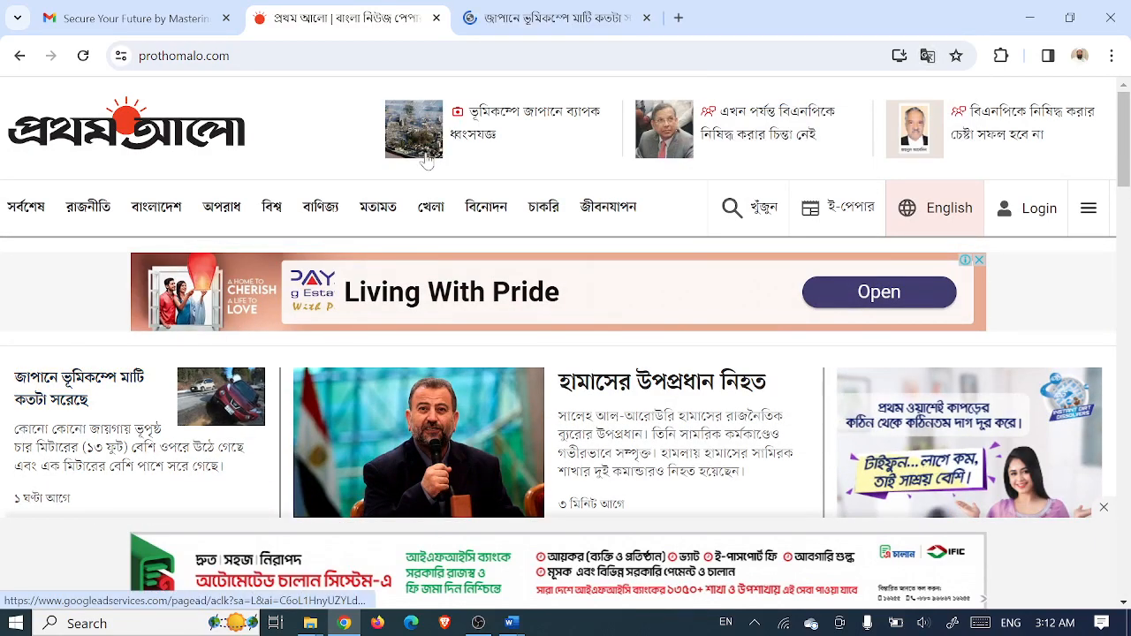
left_click(522, 20)
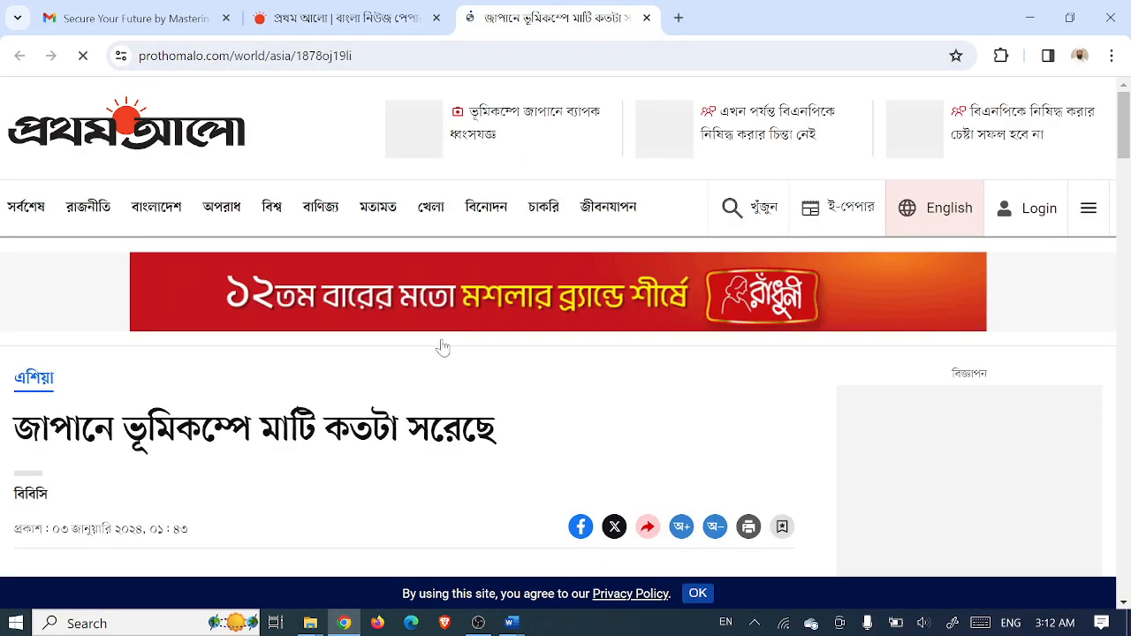
- Copy the article's headline, second paragraph and tsunami paragraph, then return to Practice.docx in Word
scroll(437, 349, "down", 3)
left_click_drag(499, 177, 27, 163)
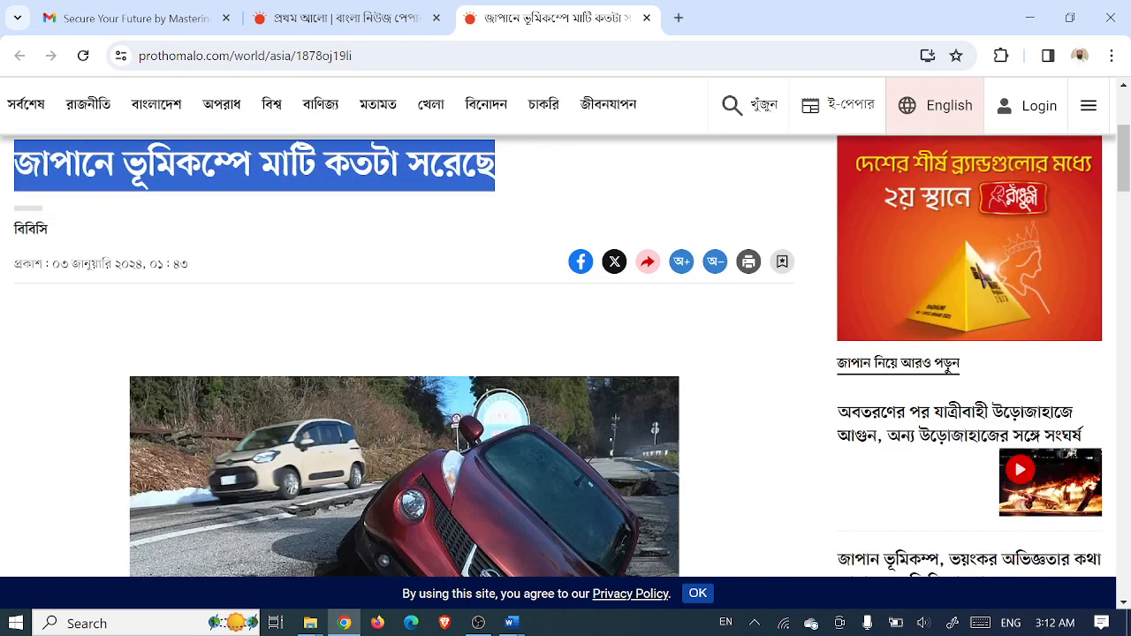
key("ctrl+c")
scroll(398, 323, "down", 8)
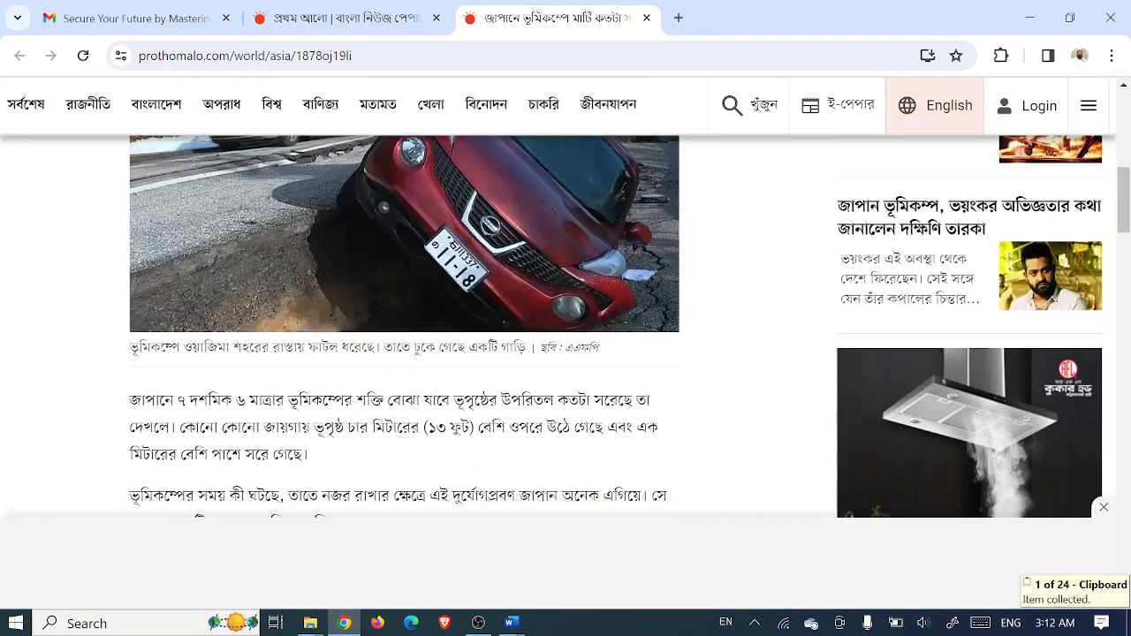
left_click_drag(452, 256, 121, 237)
key("ctrl+c")
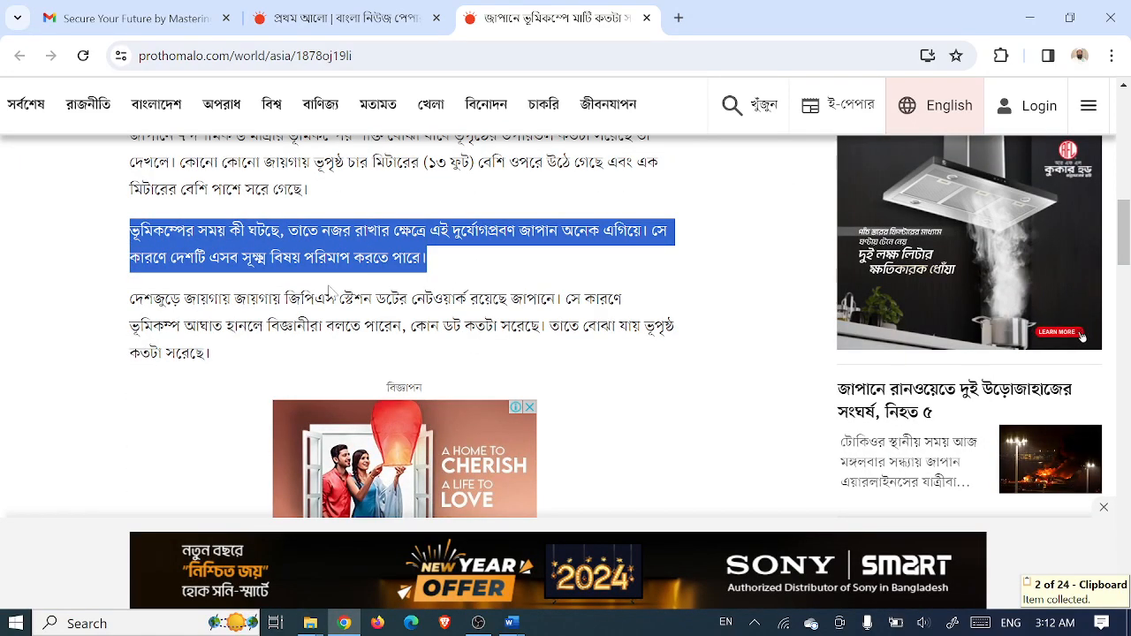
scroll(353, 412, "down", 7)
left_click_drag(351, 411, 130, 325)
key("ctrl+c")
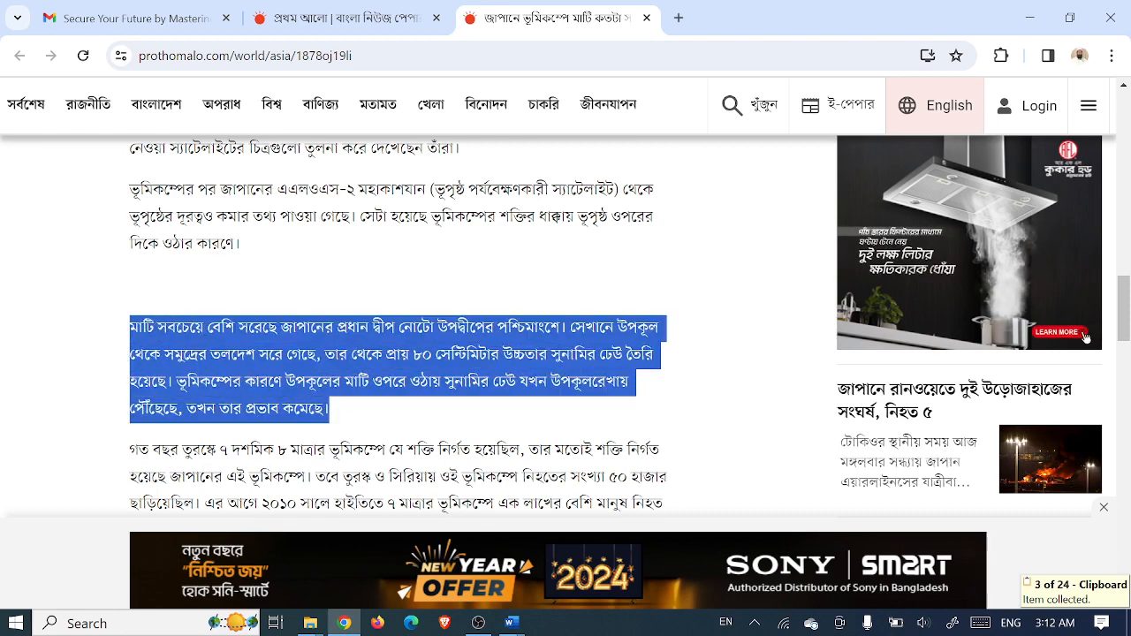
left_click(512, 622)
left_click(607, 548)
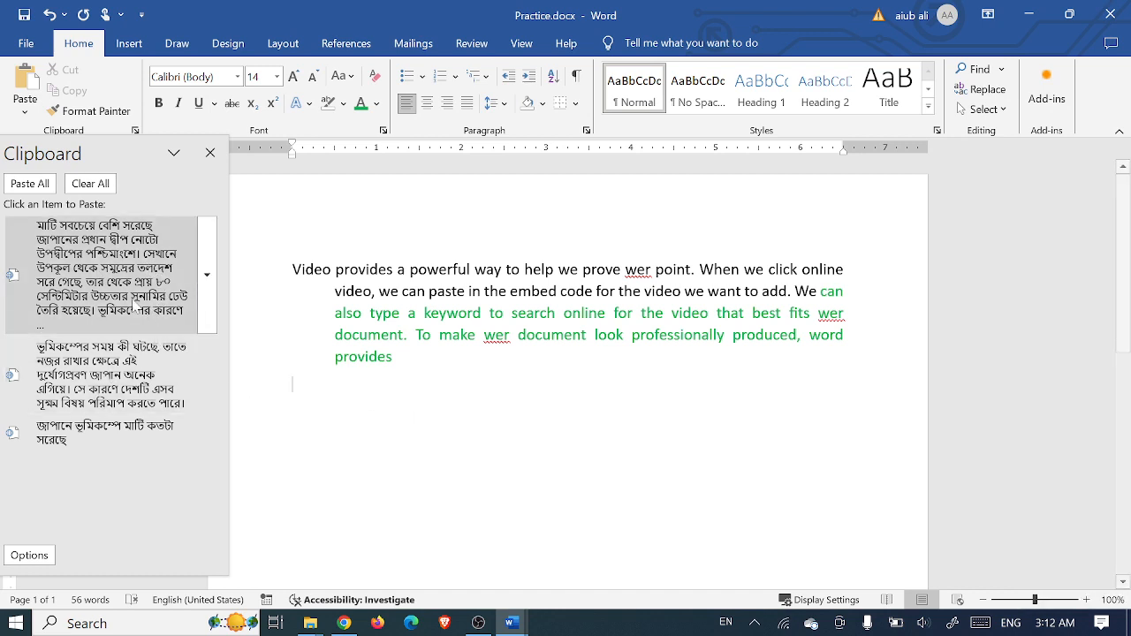
- Paste the tsunami paragraph, the headline into its last line, and the second article paragraph
left_click(106, 274)
left_click(395, 545)
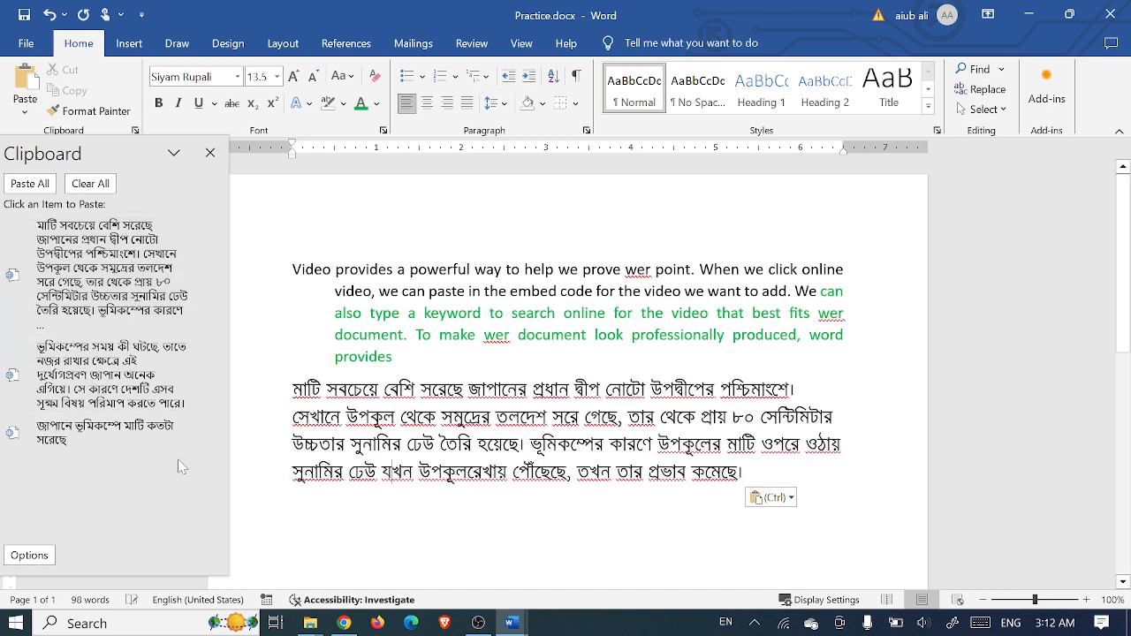
left_click(106, 433)
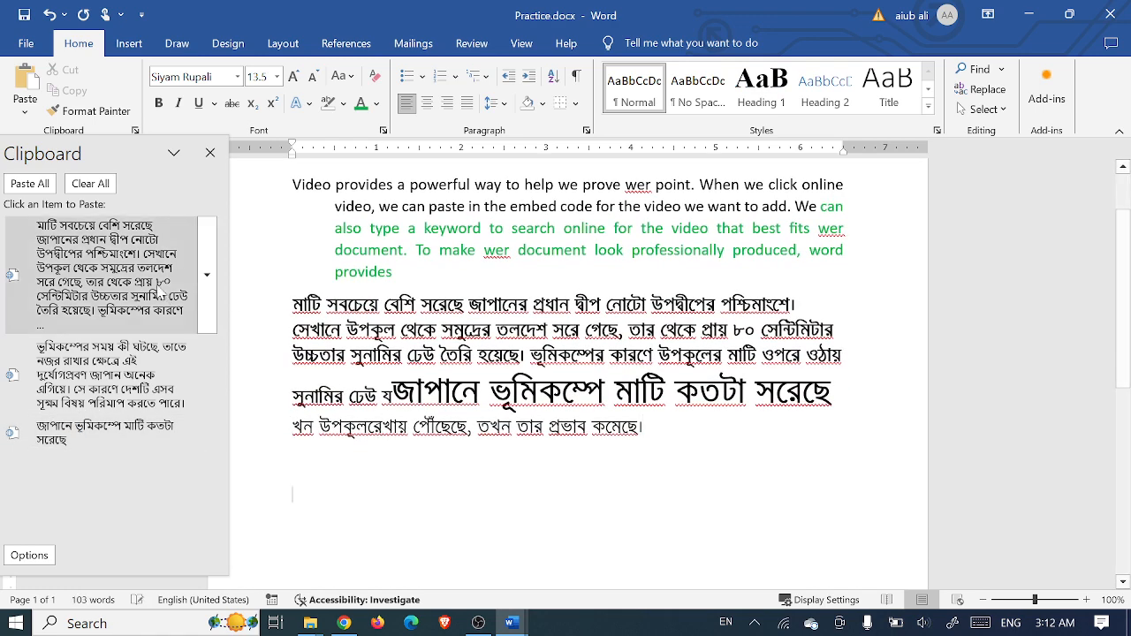
left_click(152, 377)
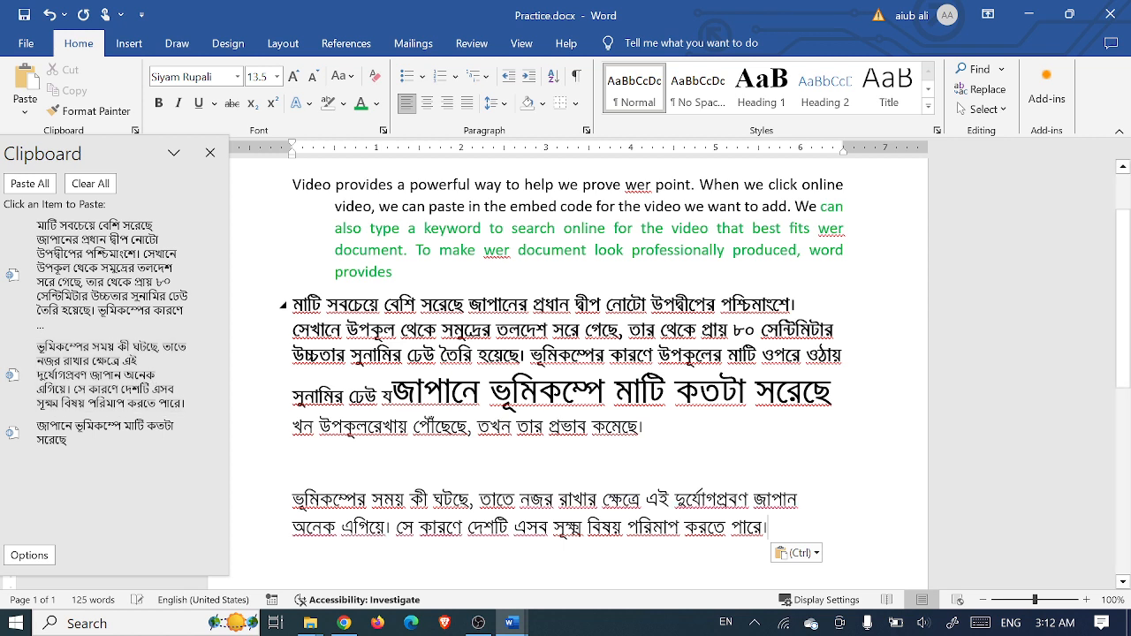